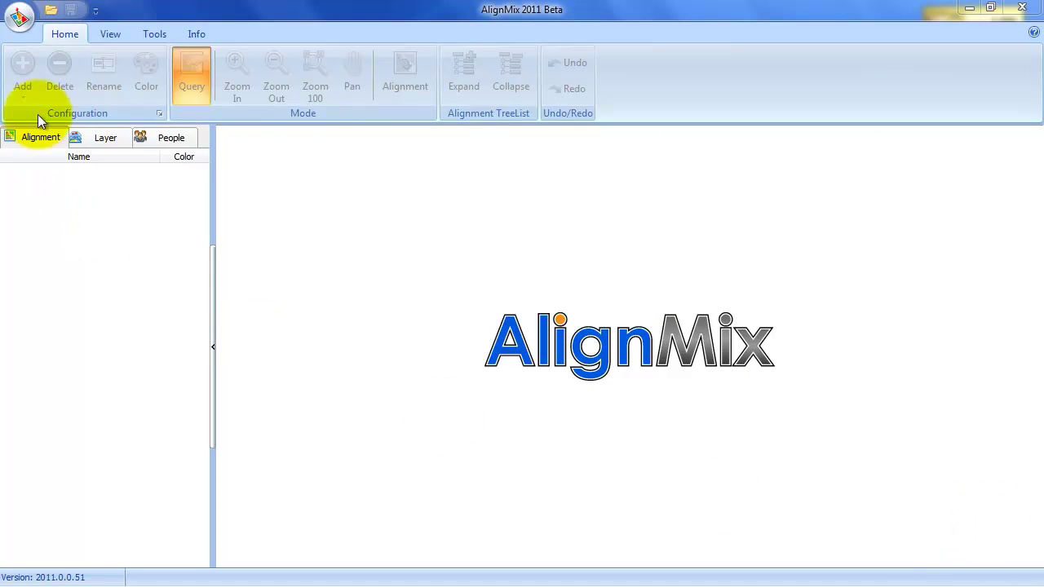
Create a new alignment map on the USA 5-digit zip (Quater I, 2011) geography
left_click(18, 24)
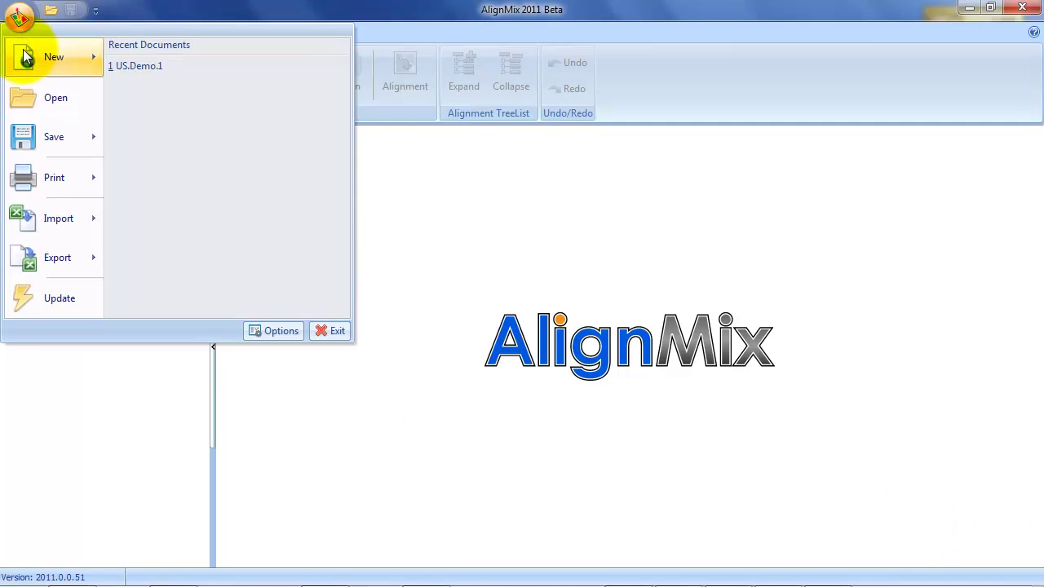
mouse_move(26, 58)
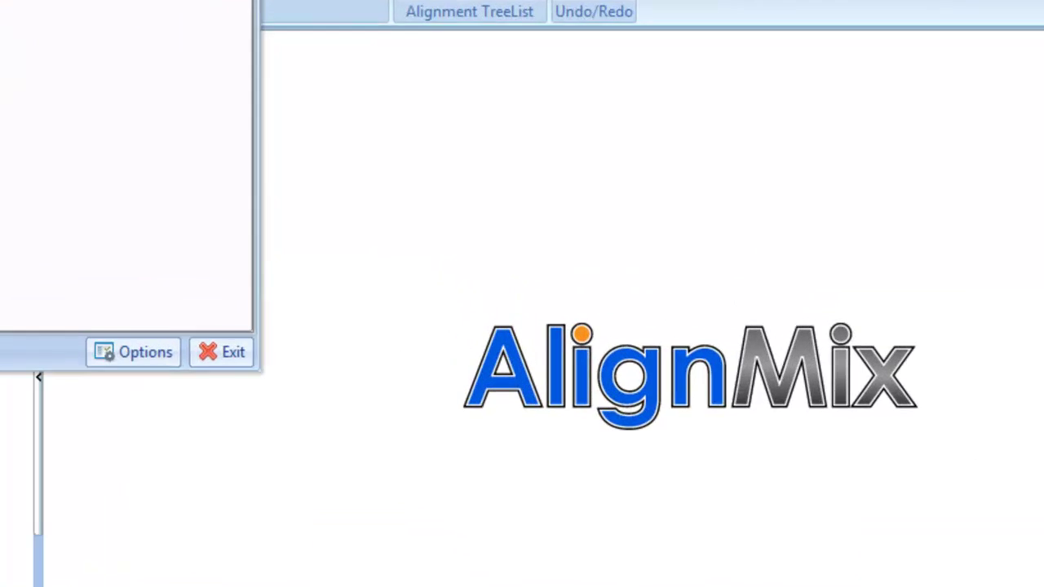
left_click(175, 66)
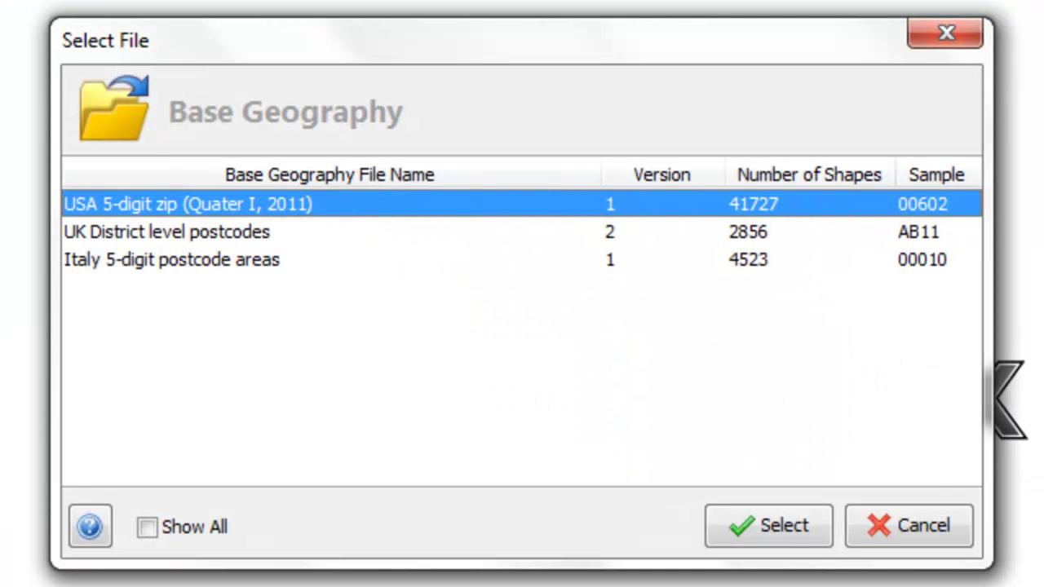
left_click(92, 204)
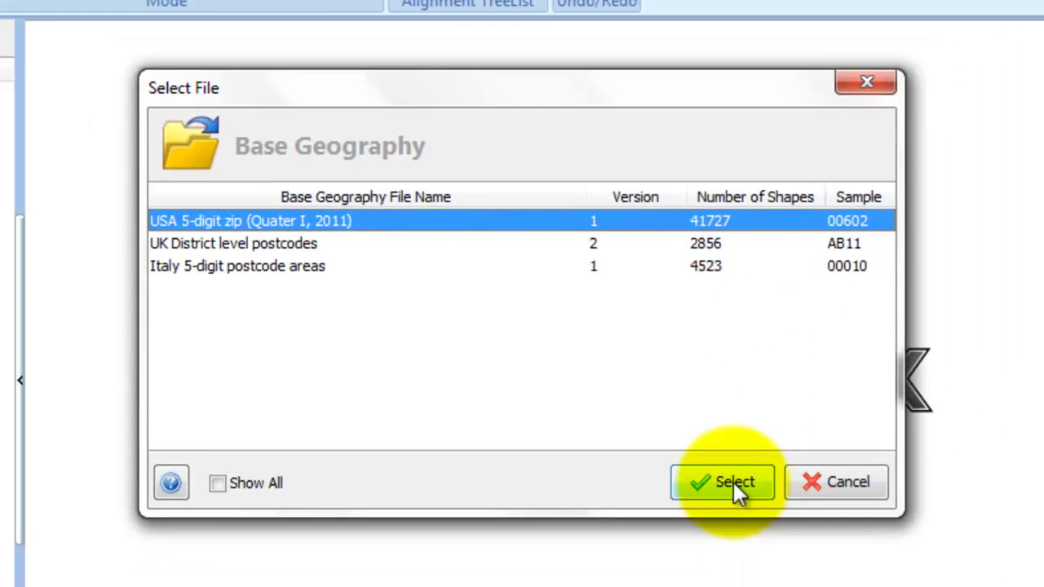
left_click(768, 525)
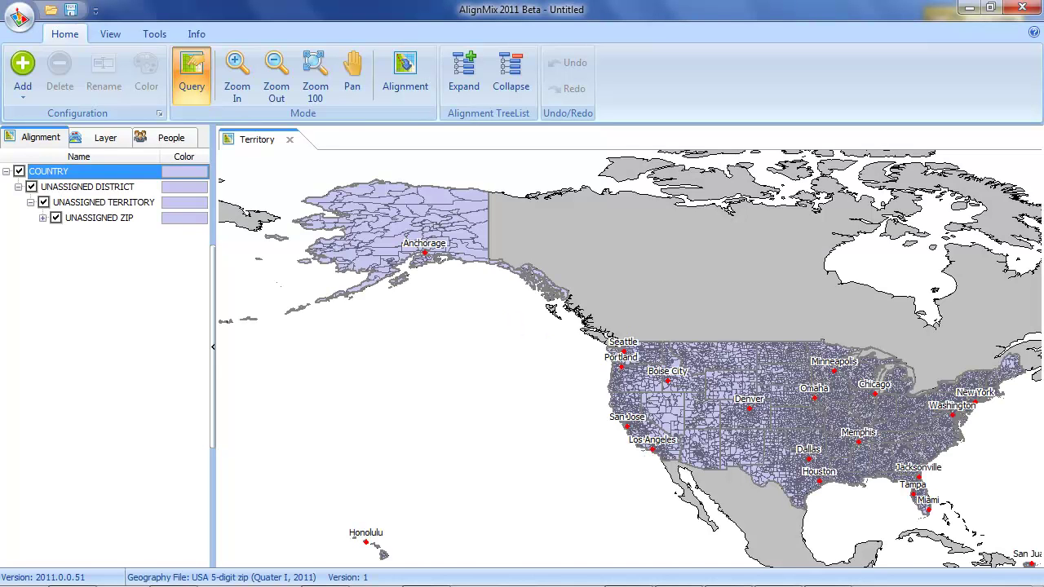
Start an Alignment import with Zip to Territory selected and advance to the source-file step
left_click(19, 21)
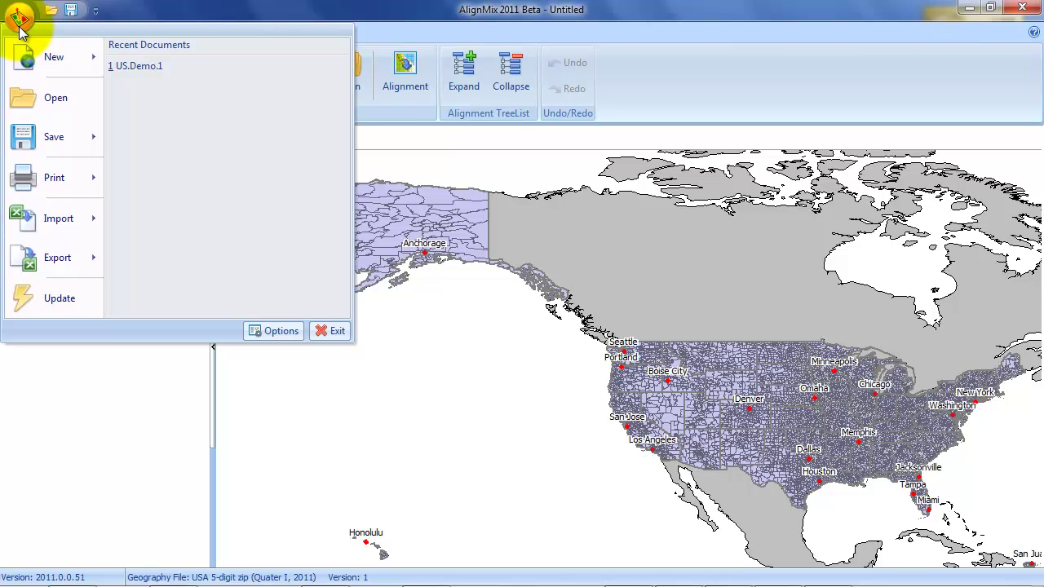
left_click(31, 227)
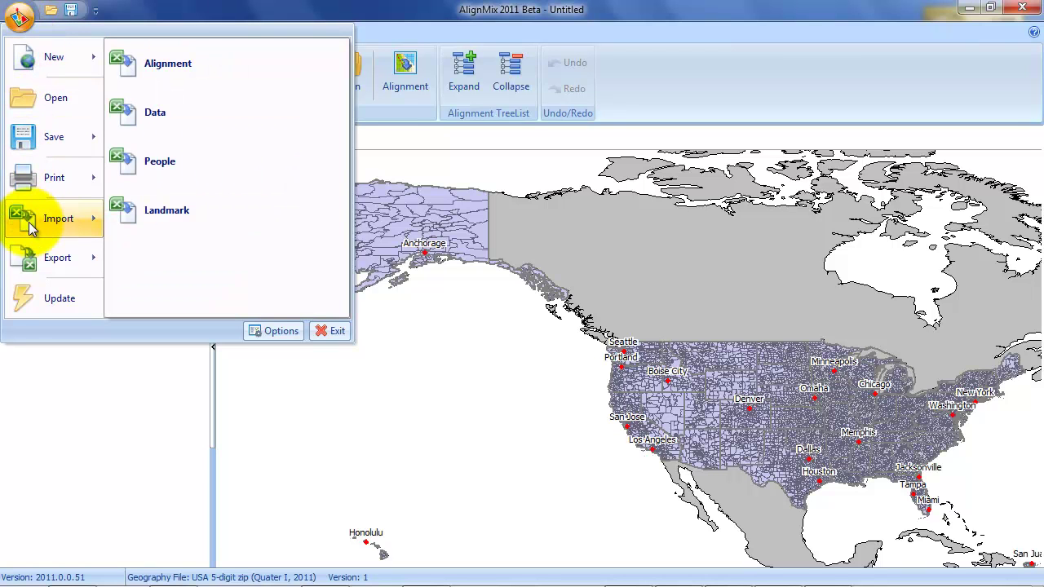
left_click(137, 74)
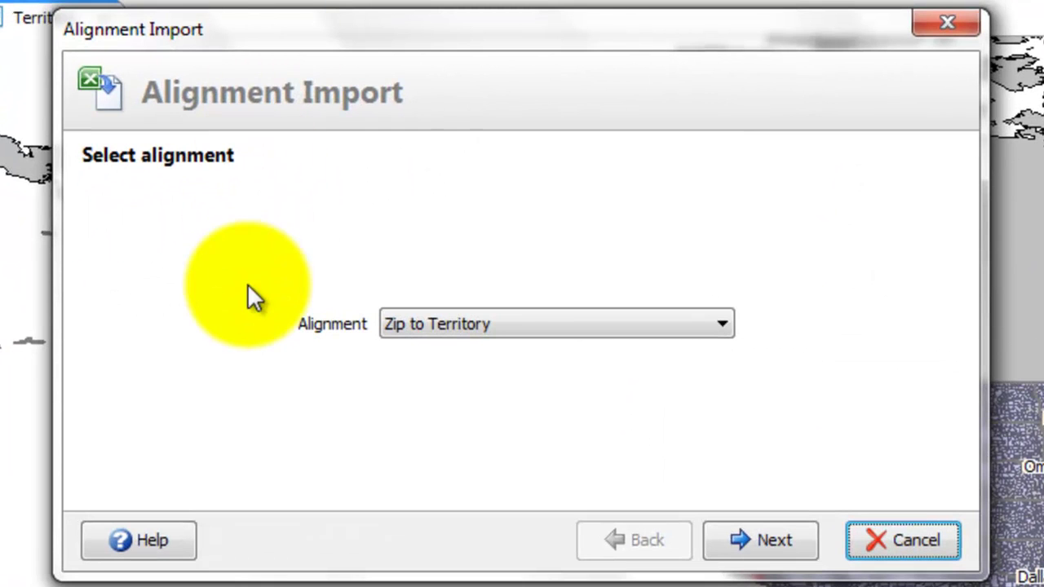
left_click(428, 320)
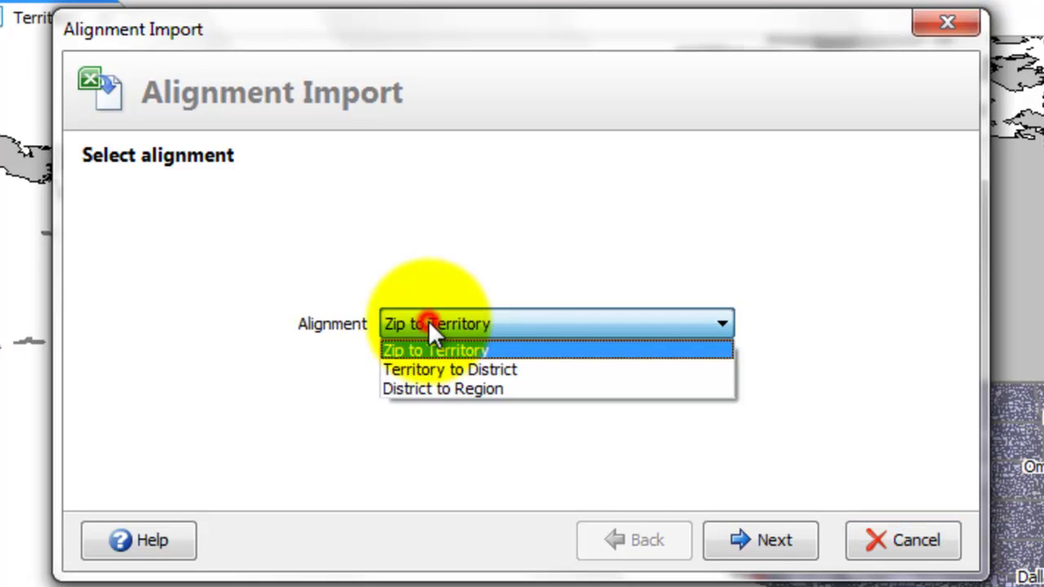
left_click(653, 334)
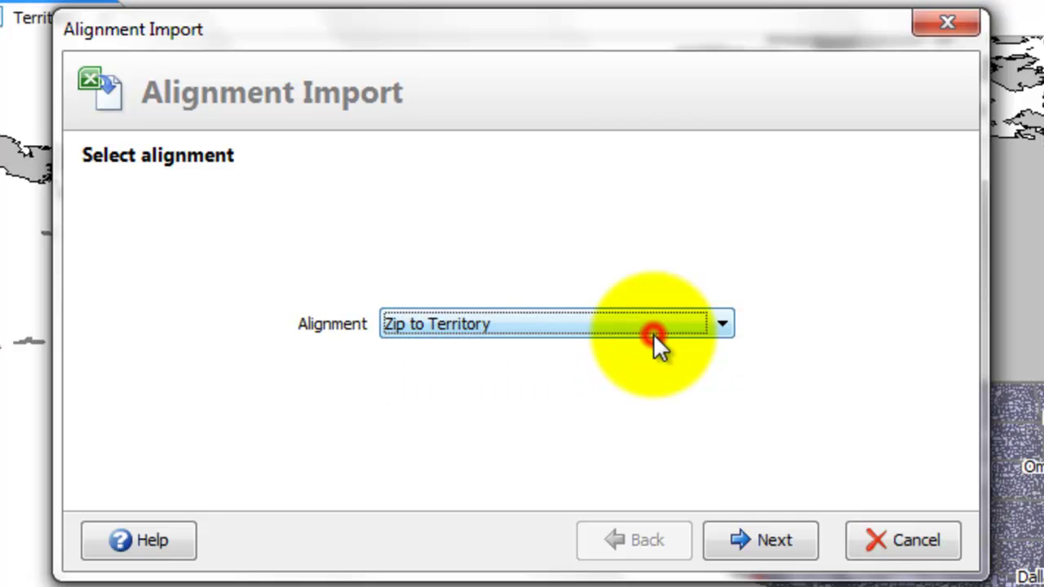
left_click(741, 542)
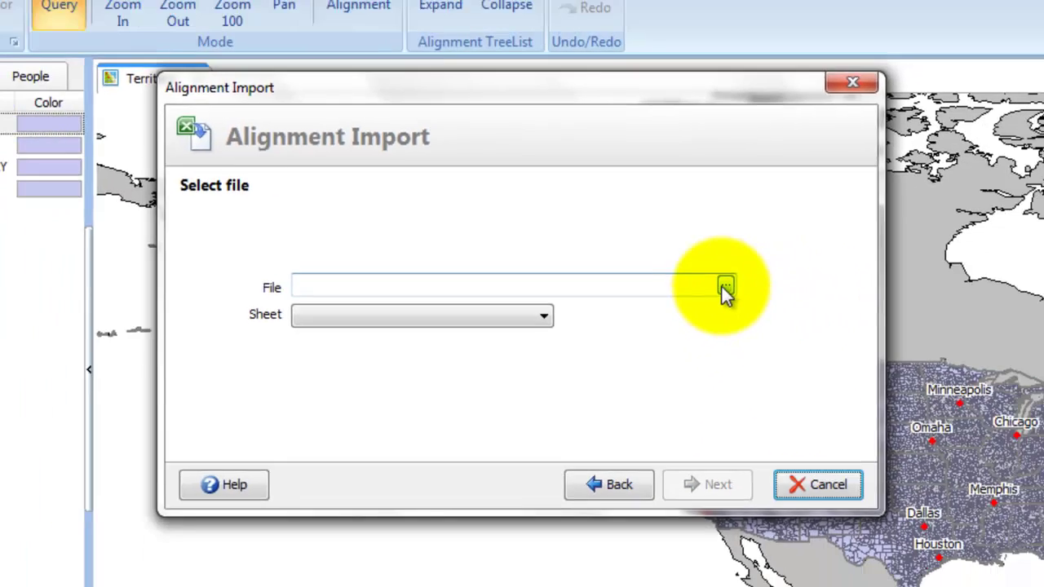
Choose Sample Alignment.xls from the US Setup folder and its Data sheet as the import source
left_click(783, 285)
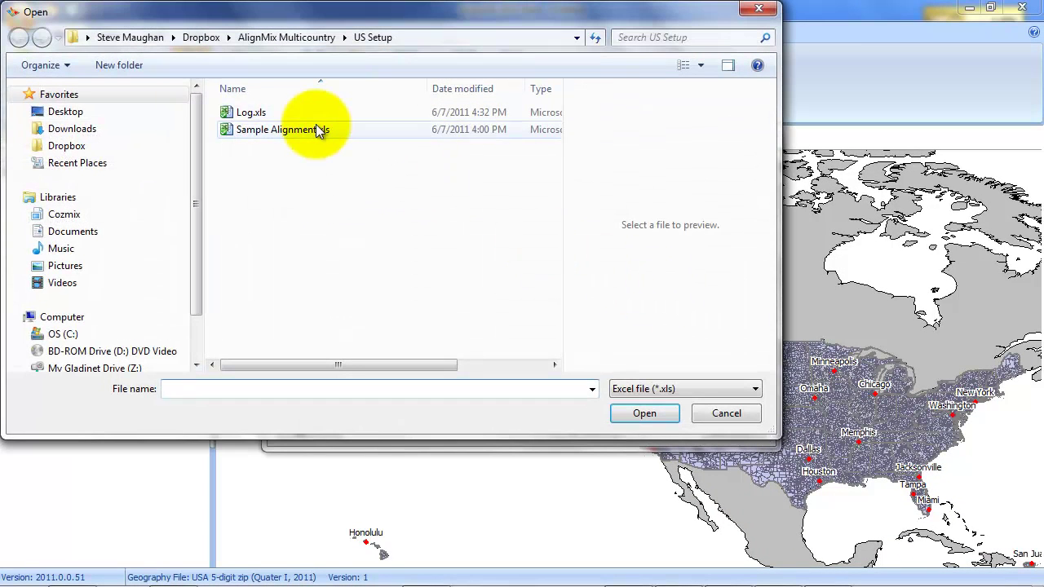
left_click(318, 128)
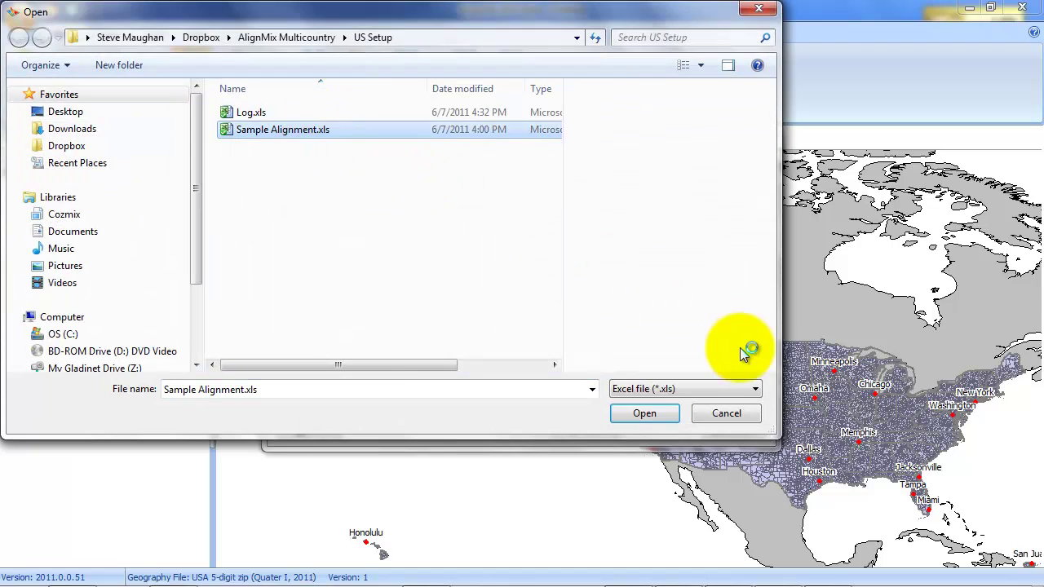
left_click(644, 414)
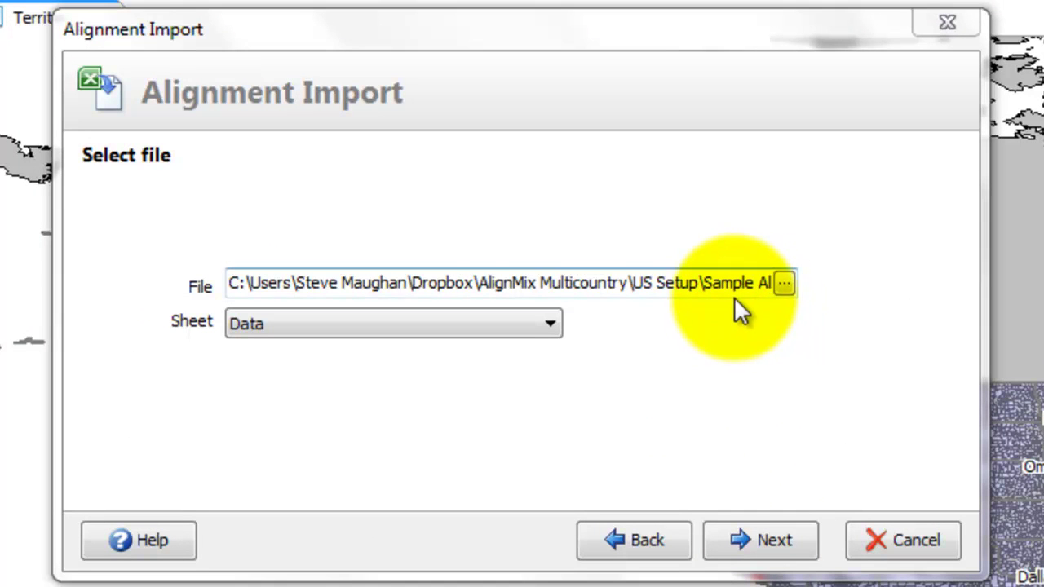
left_click(456, 327)
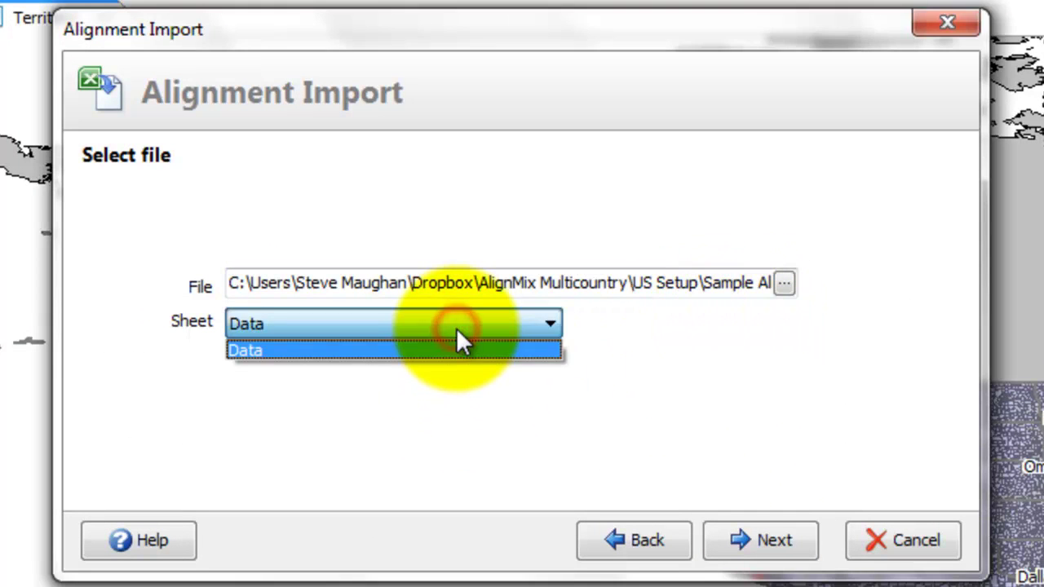
left_click(456, 327)
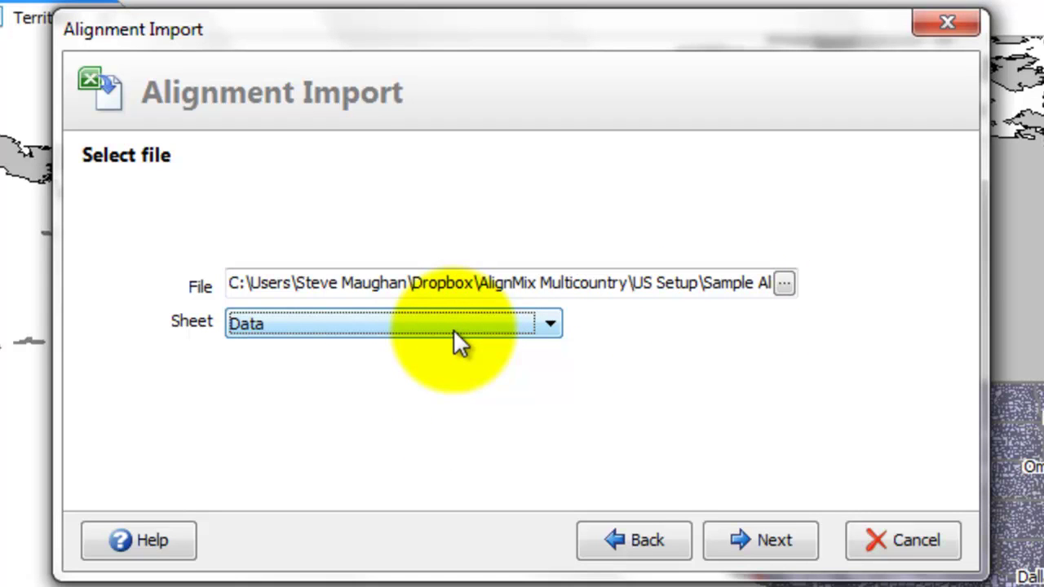
Map column A to zip codes and column B to territories, starting at row 2, then view the Confirmation
left_click(796, 549)
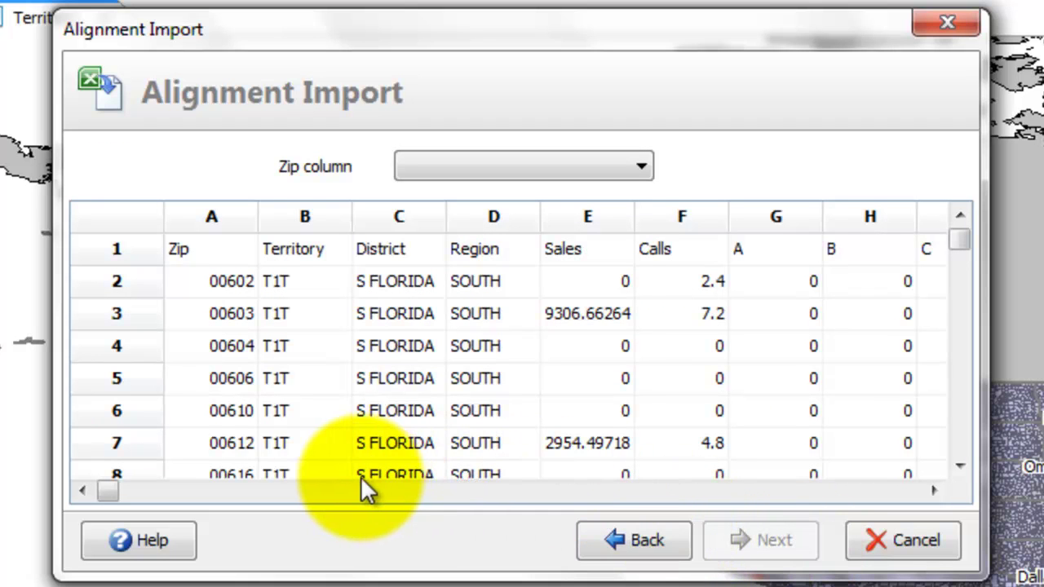
left_click(204, 222)
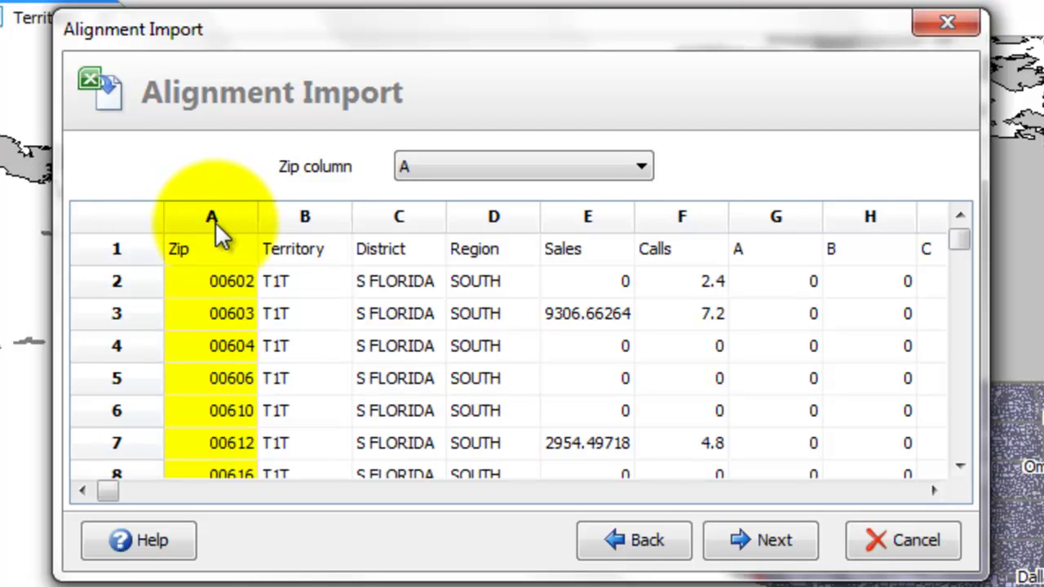
left_click(215, 214)
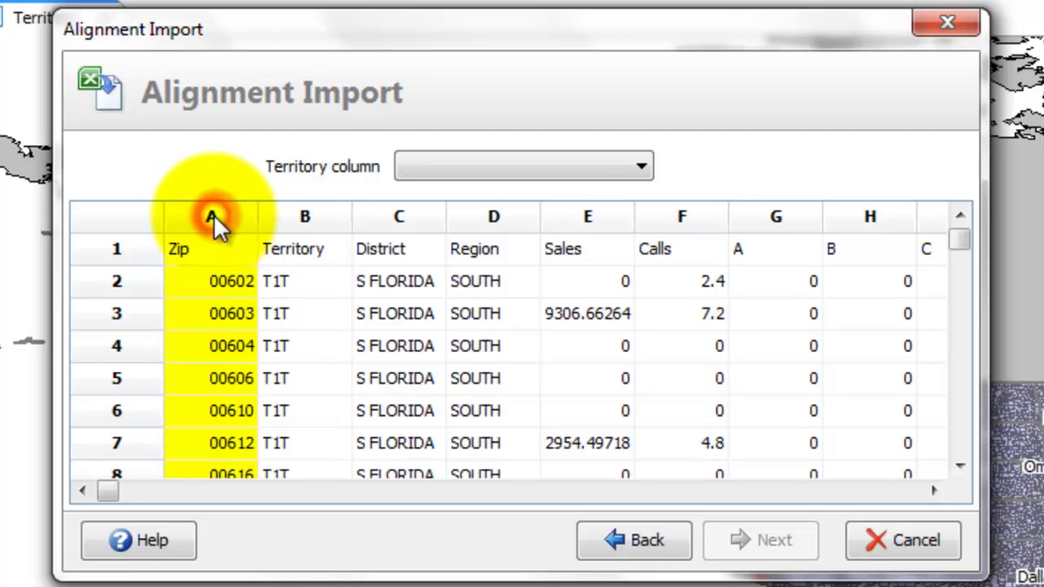
left_click(317, 226)
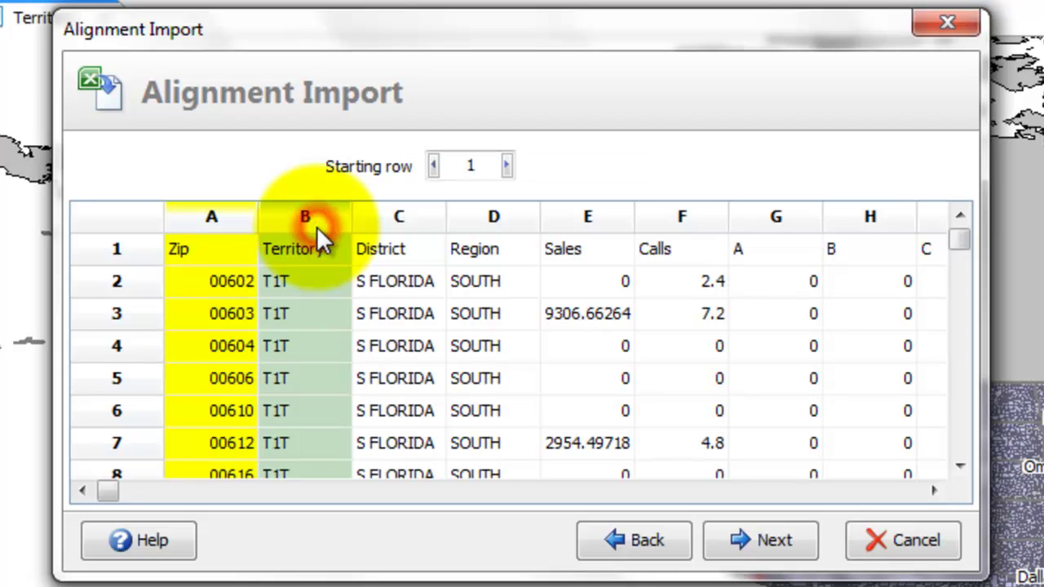
left_click(506, 165)
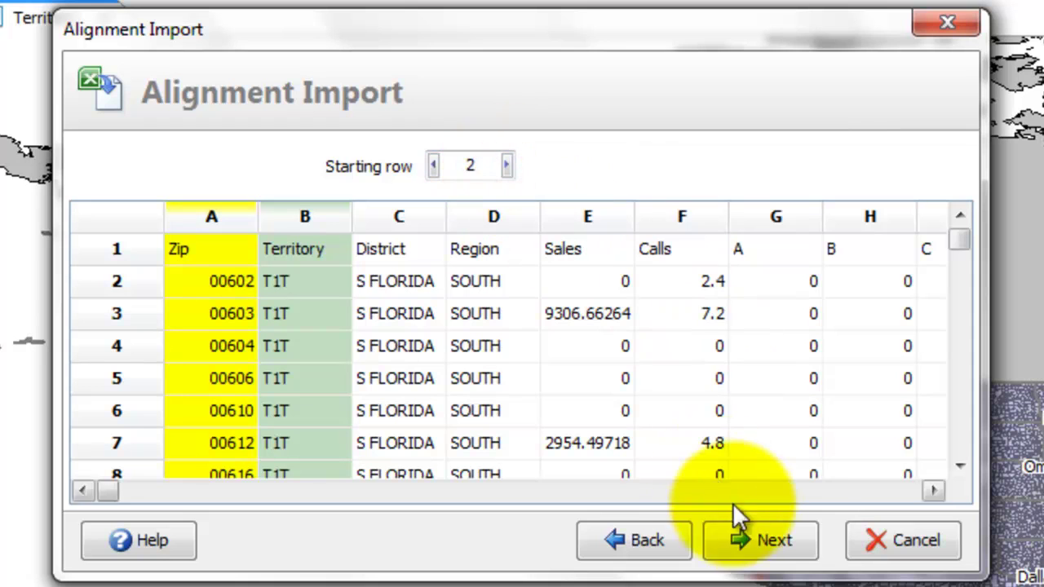
left_click(794, 540)
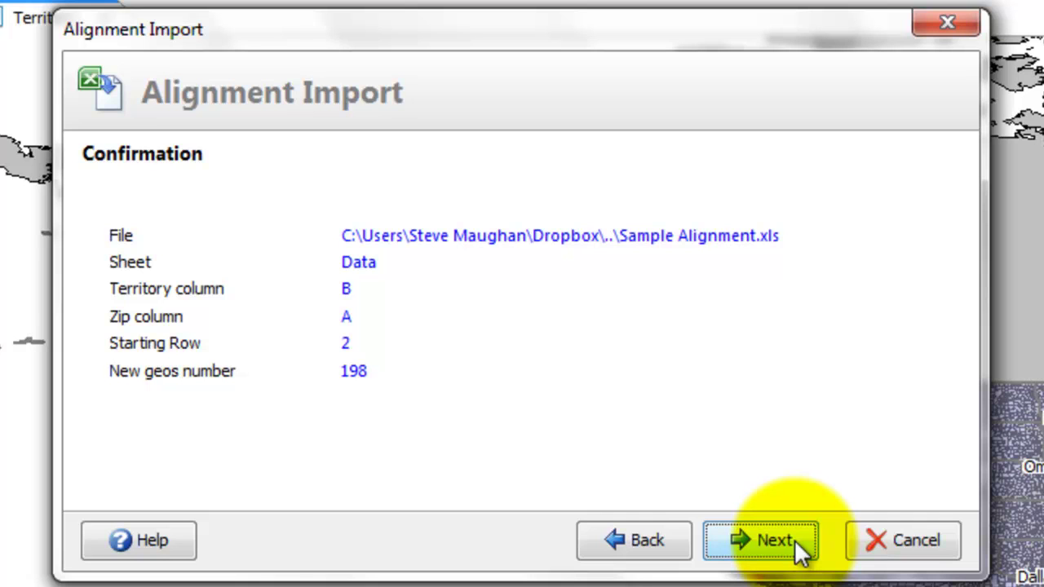
Run the Zip to Territory import and finish the wizard once the shapes are created
left_click(794, 539)
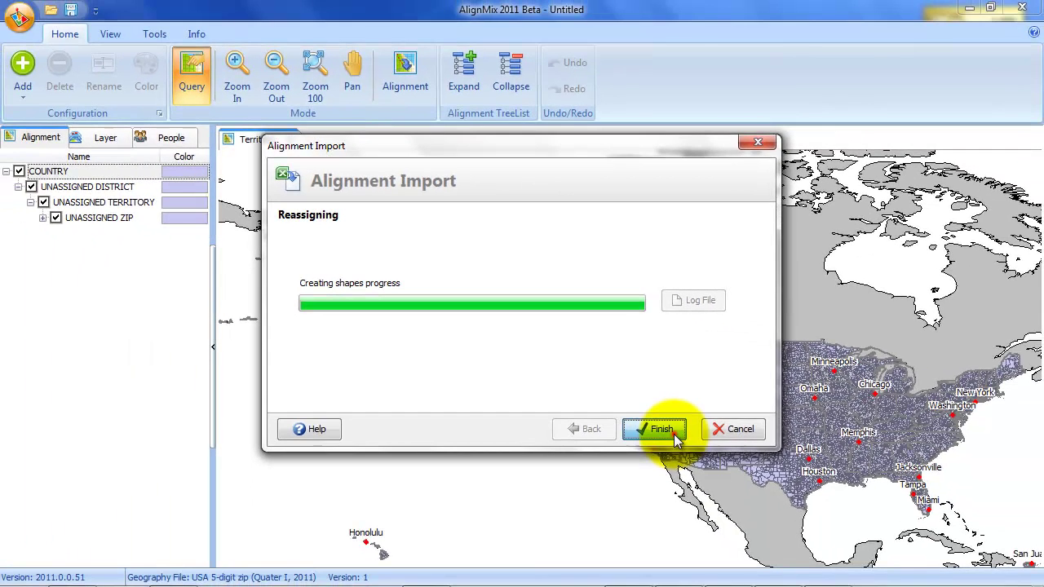
left_click(785, 543)
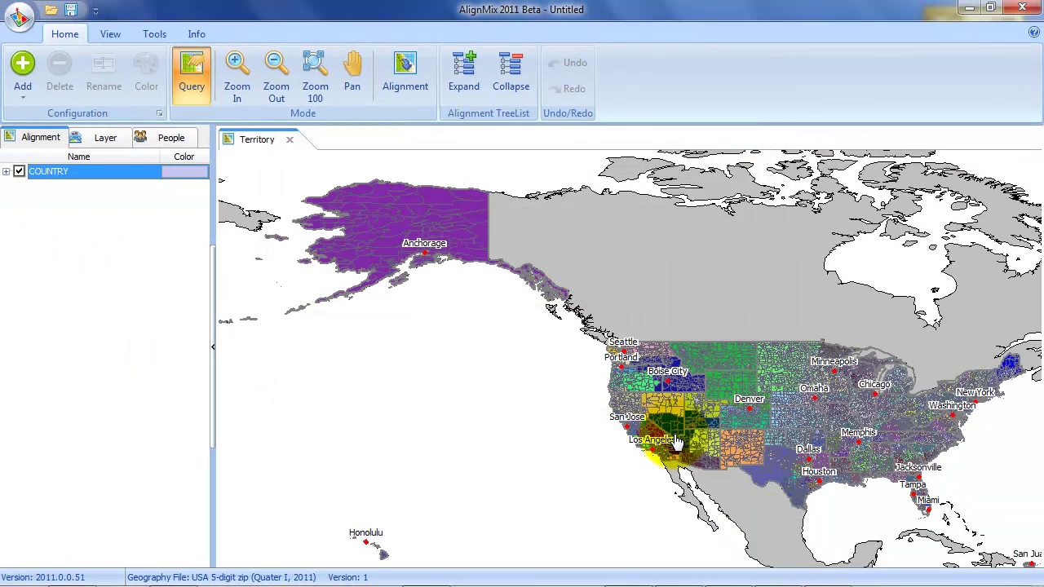
Zoom onto Florida, hide the World outline layer, then zoom into central Florida around Orlando and Tampa
key("z")
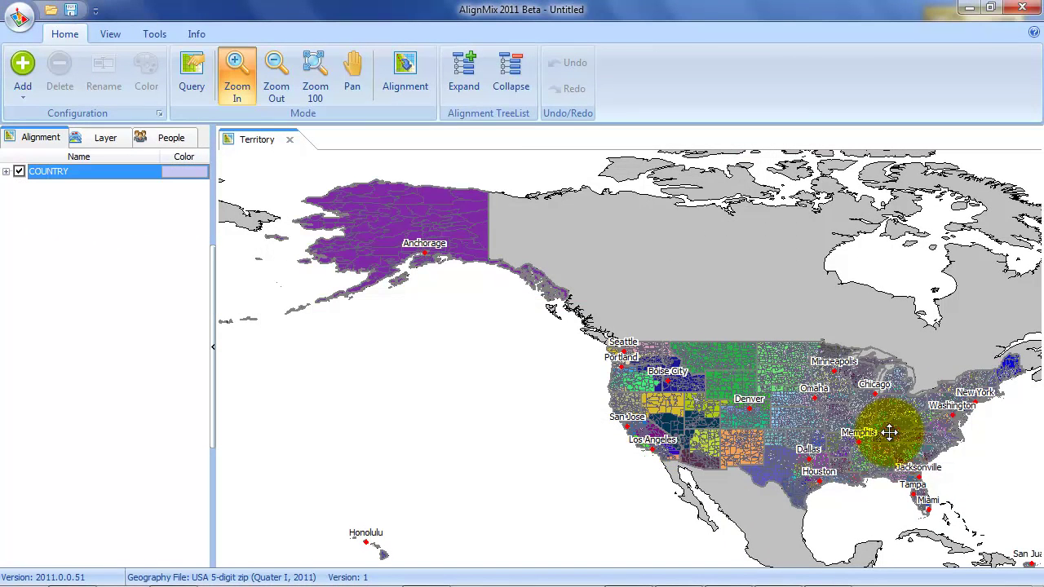
left_click_drag(884, 461, 942, 513)
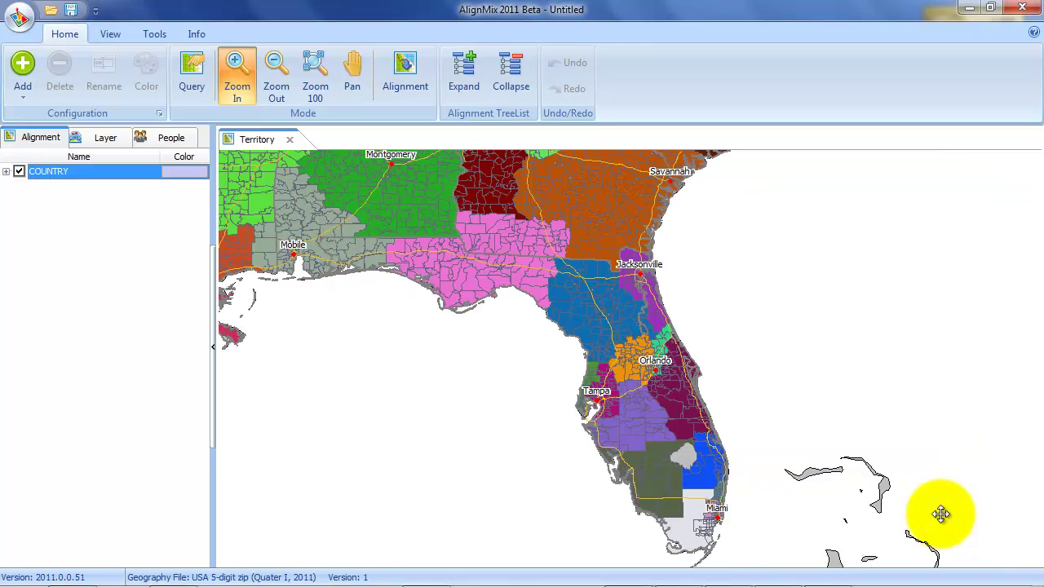
key("q")
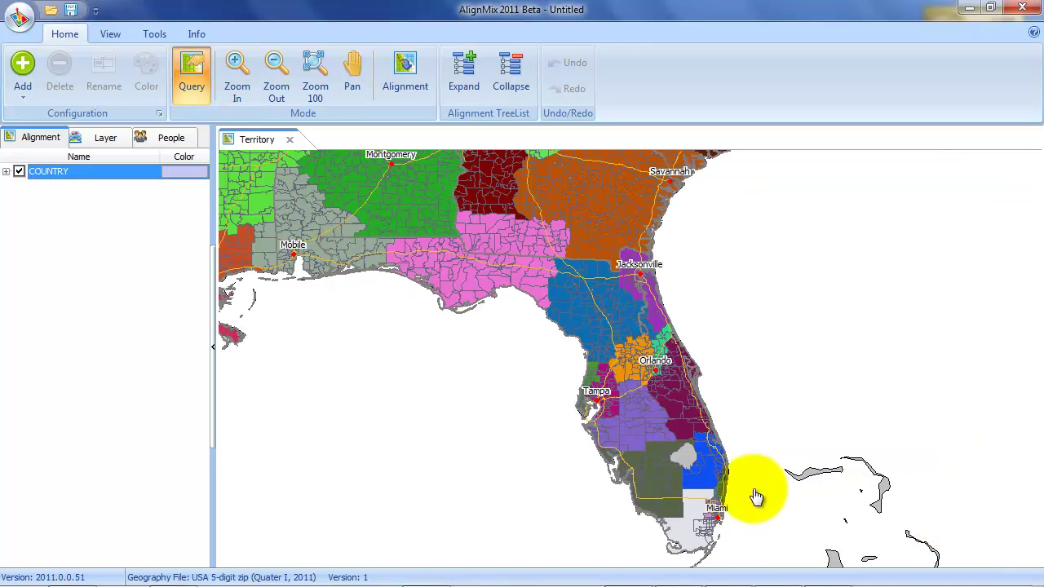
left_click(93, 135)
left_click(19, 171)
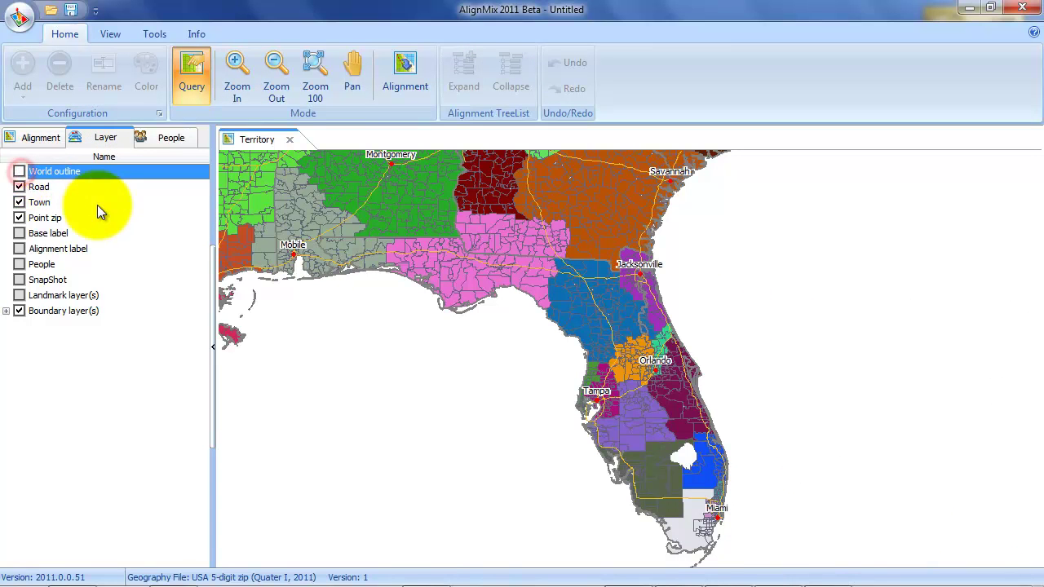
key("z")
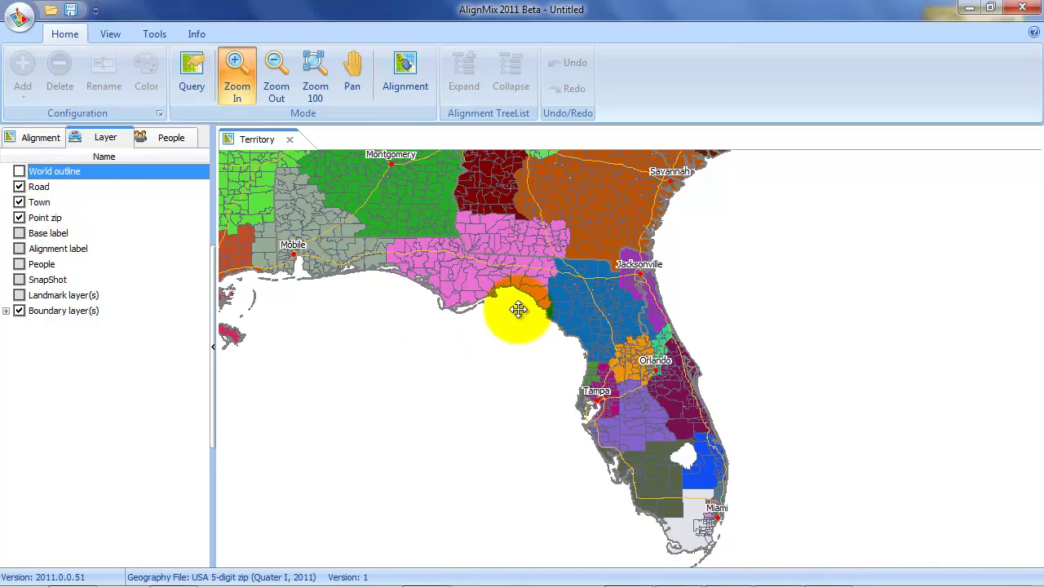
left_click_drag(517, 310, 731, 434)
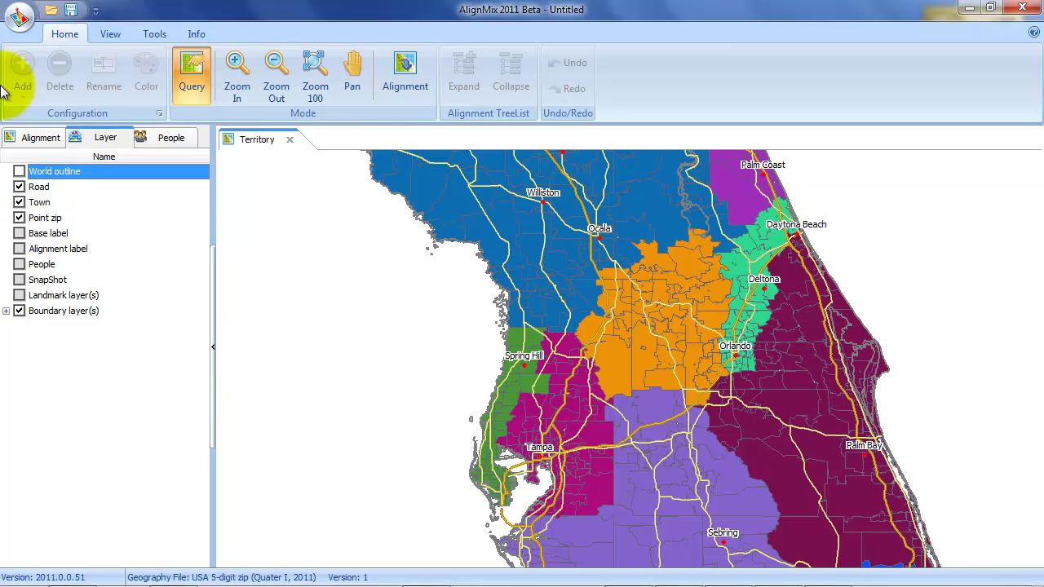
Start a Data import from the Data sheet of Sample Alignment.xls, matching records by zip
left_click(20, 17)
mouse_move(51, 220)
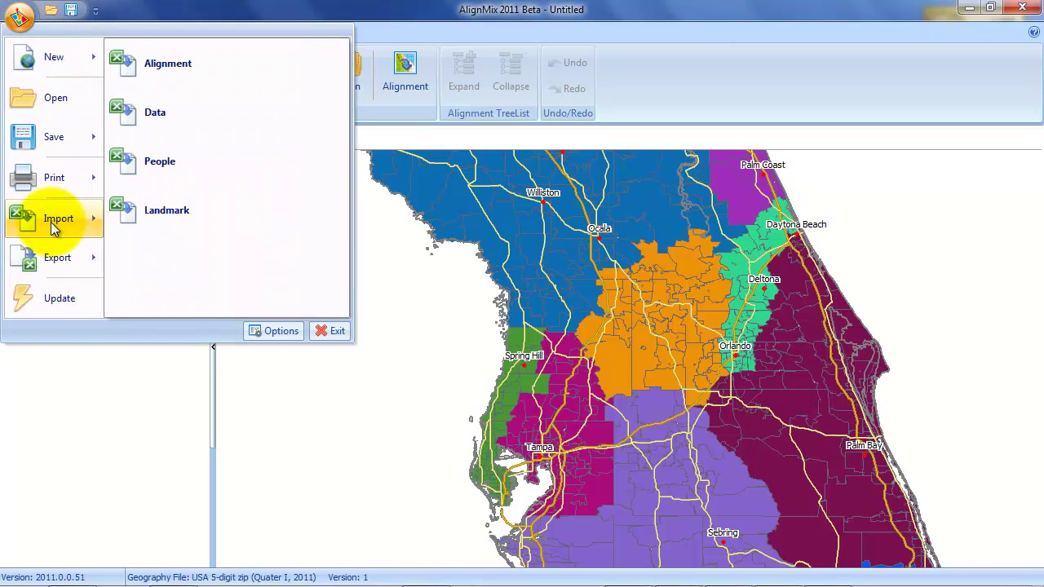
left_click(143, 111)
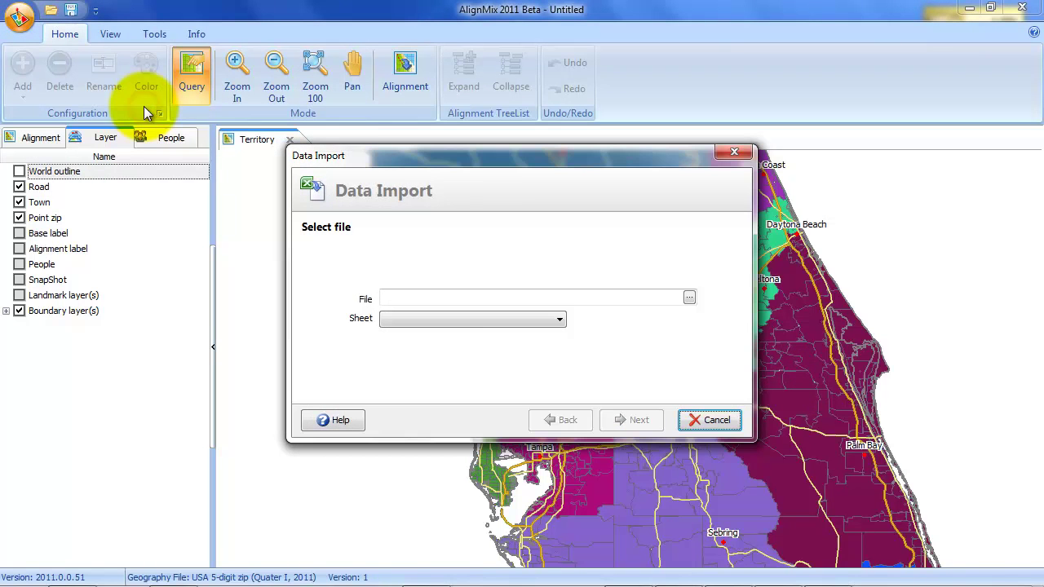
left_click(690, 299)
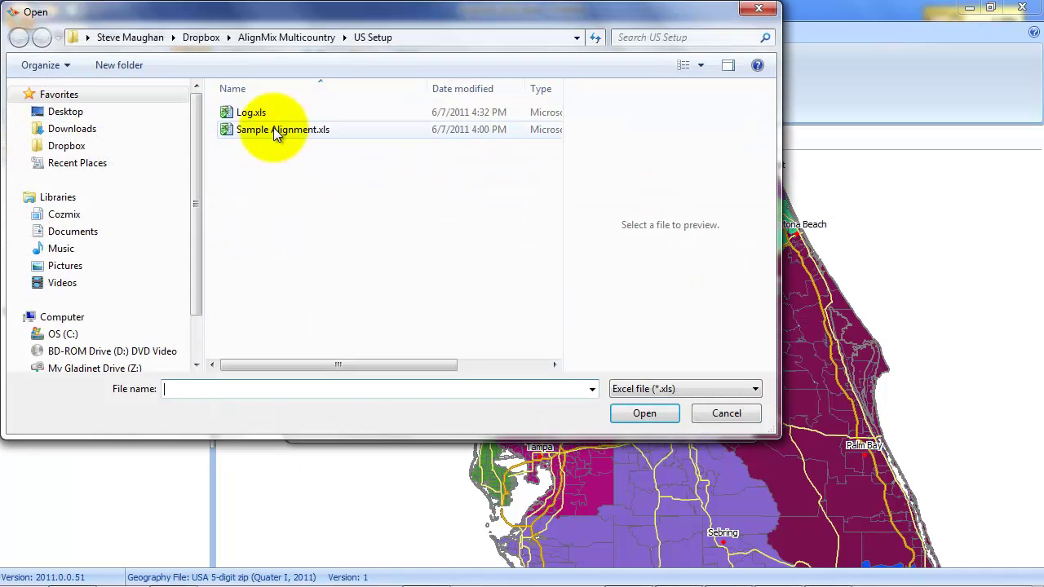
left_click(273, 129)
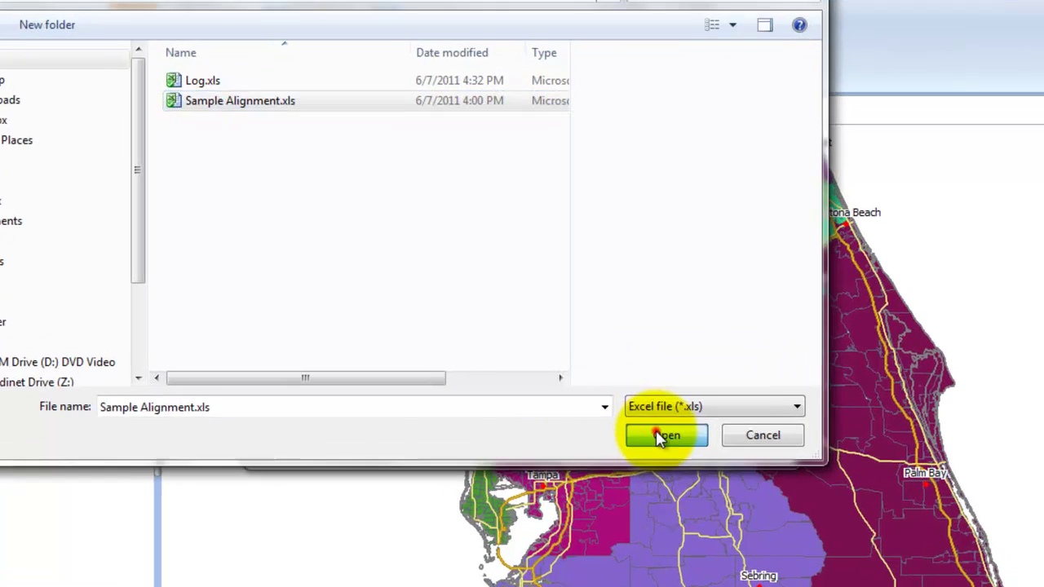
left_click(642, 413)
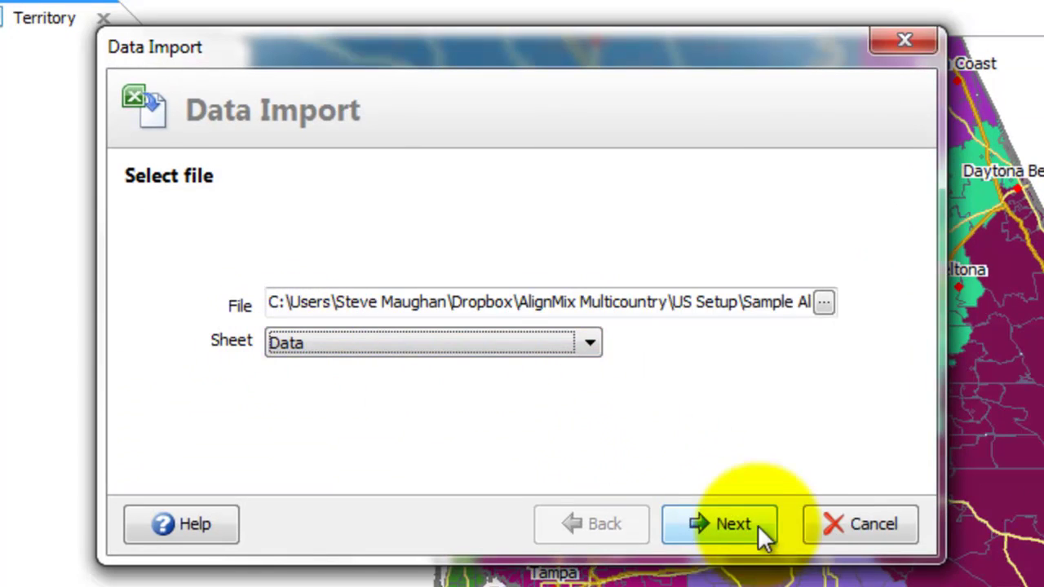
left_click(721, 532)
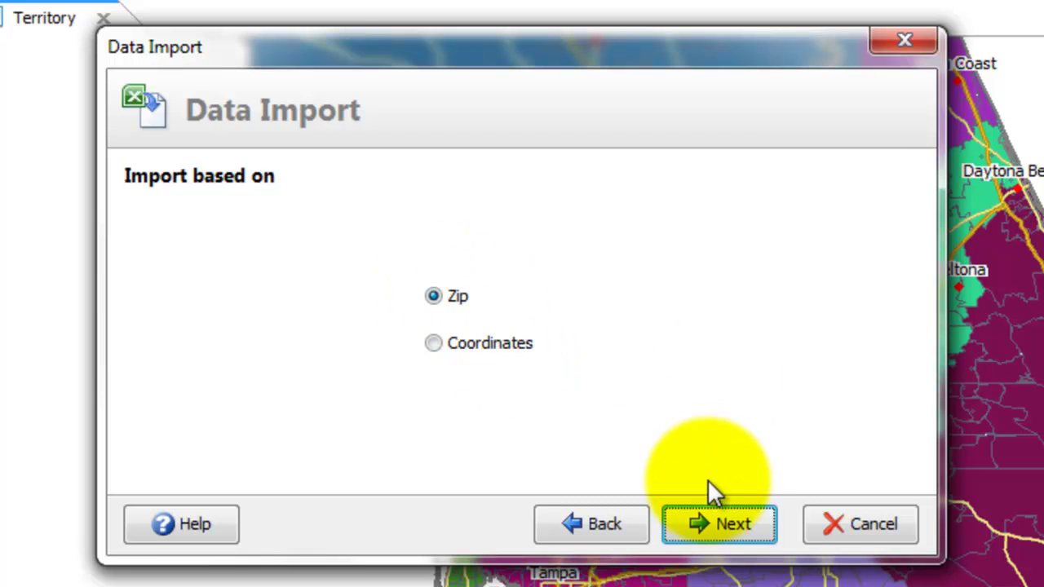
left_click(712, 523)
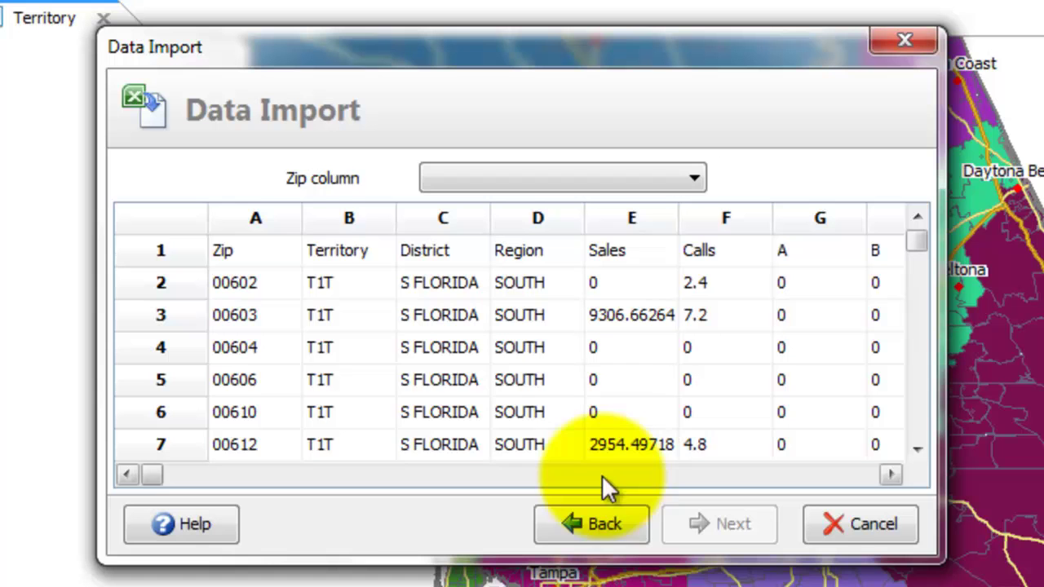
Set column A as zip and pick columns E–J (Sales, Calls, A, B, C, Index198) for import
left_click(271, 218)
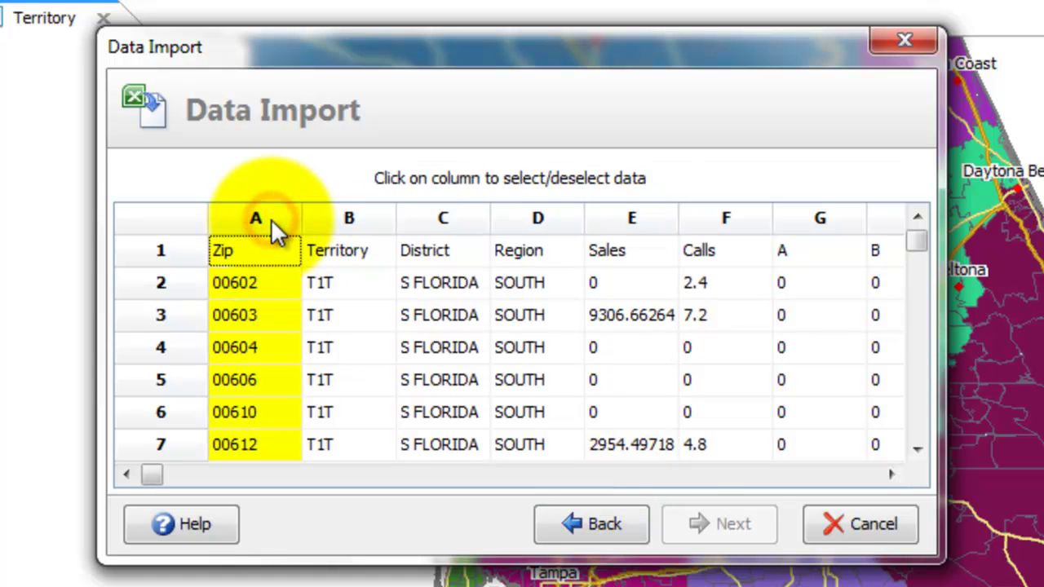
left_click(617, 223)
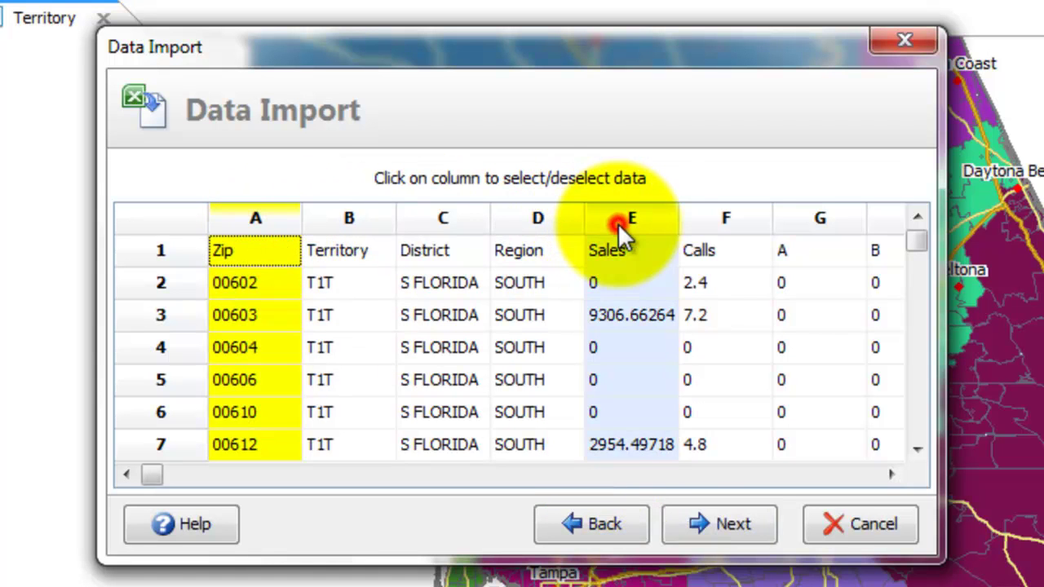
left_click(724, 234)
left_click(828, 217)
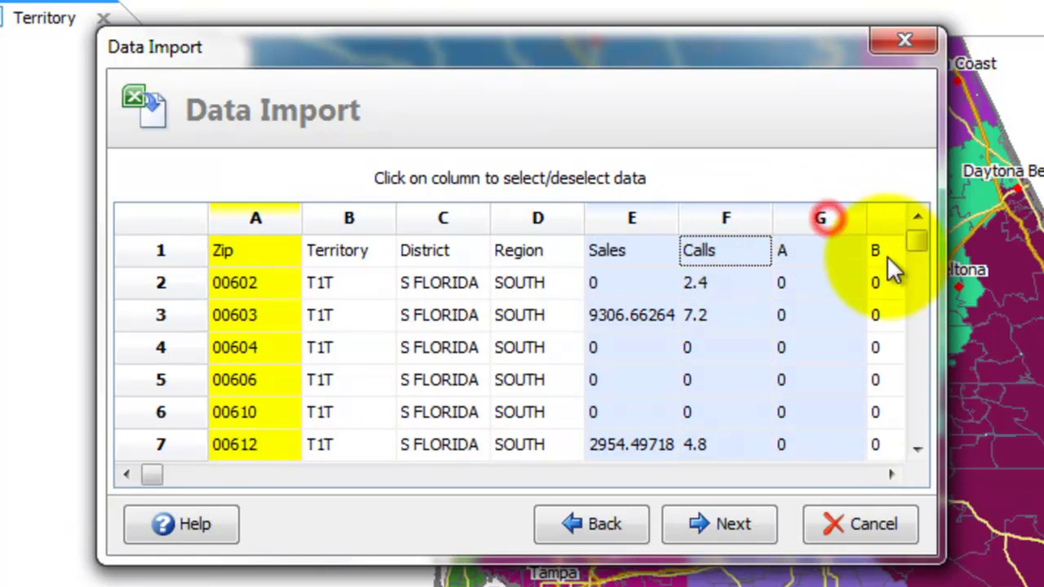
left_click(891, 473)
left_click(892, 473)
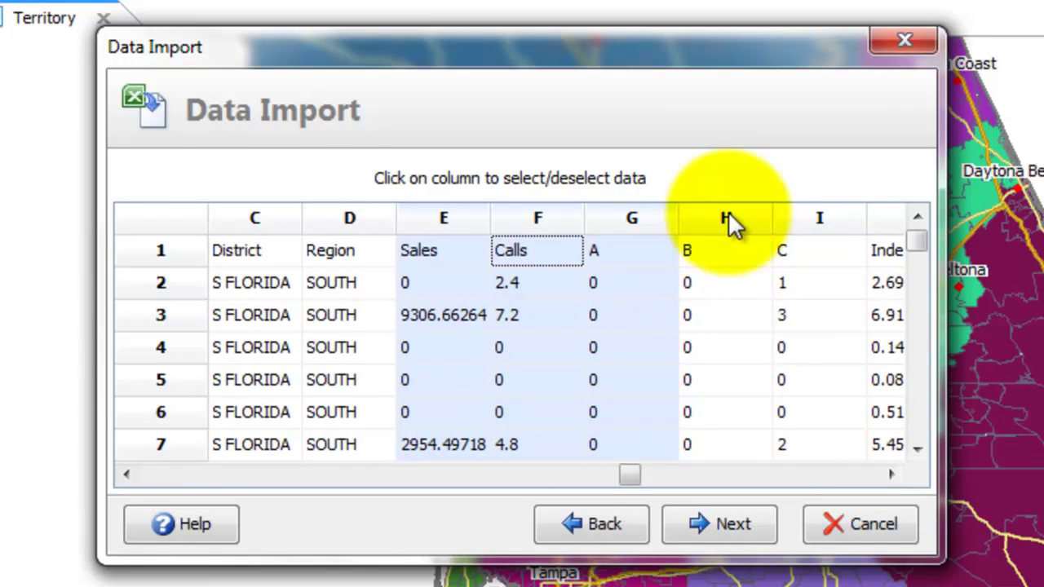
left_click(726, 218)
left_click(824, 216)
left_click(891, 473)
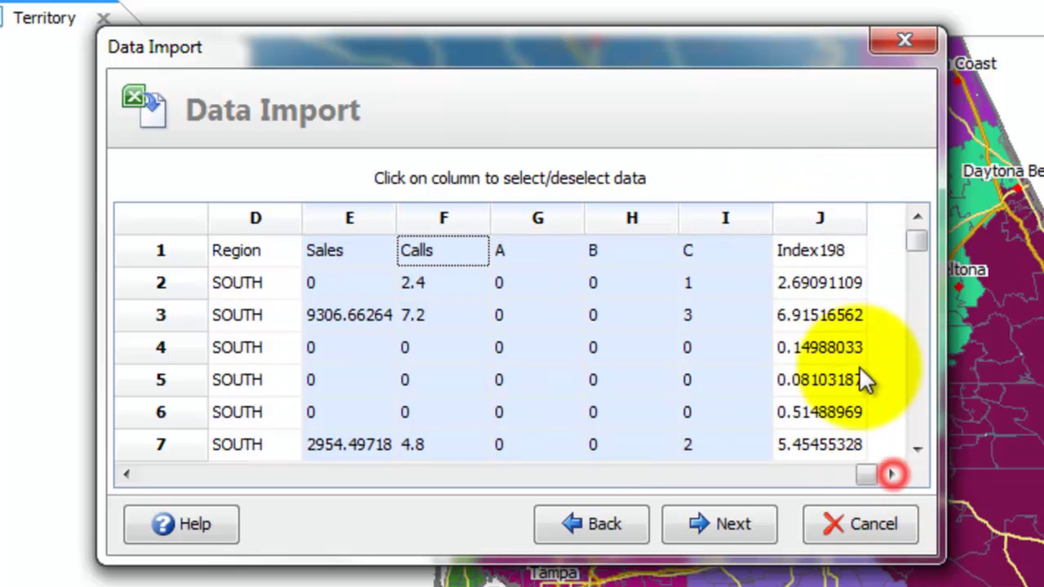
left_click(822, 218)
left_click(715, 528)
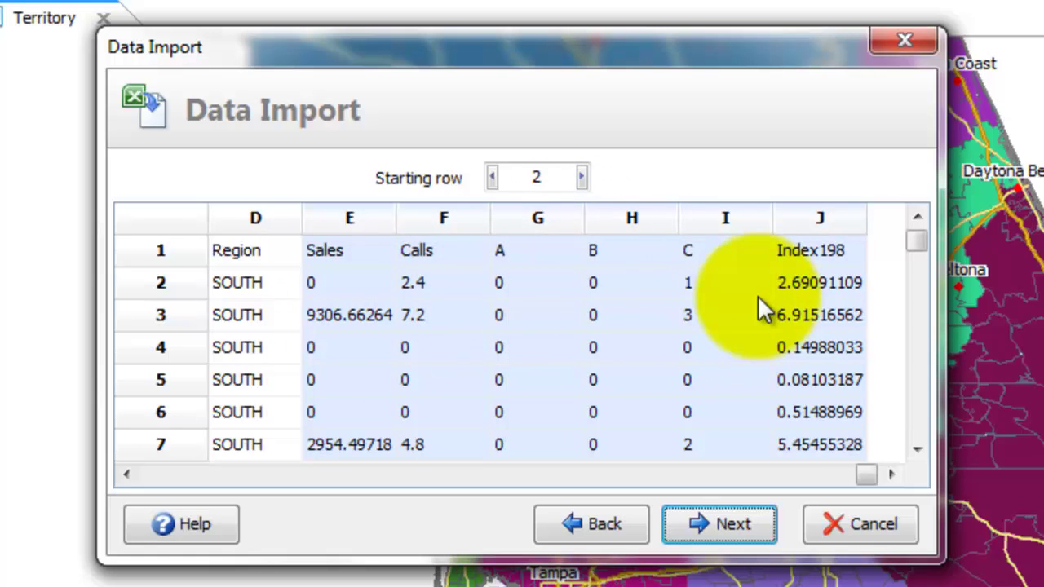
Confirm the import summary and run the data import through to 100%
left_click(736, 526)
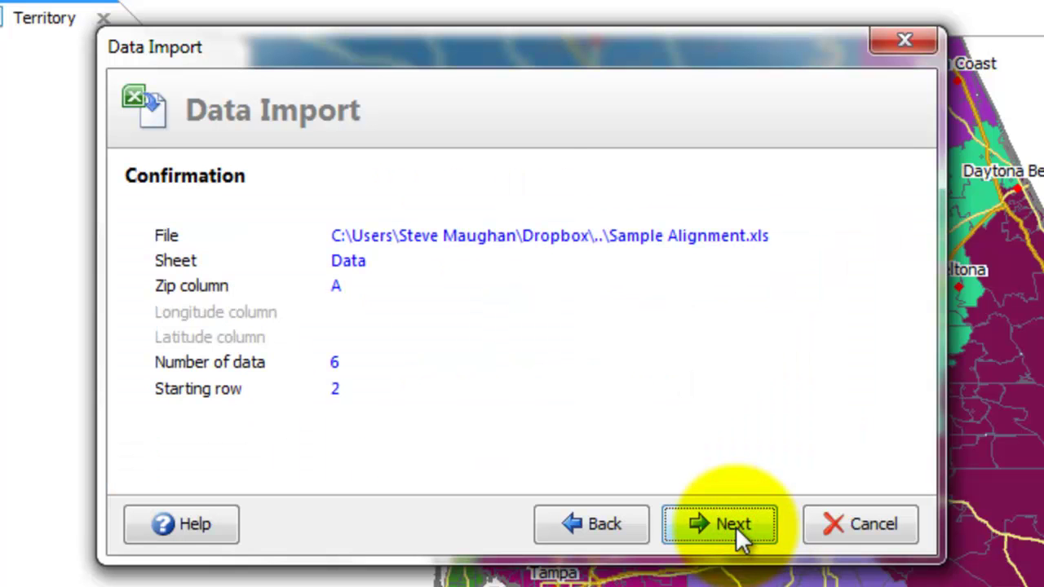
left_click(735, 526)
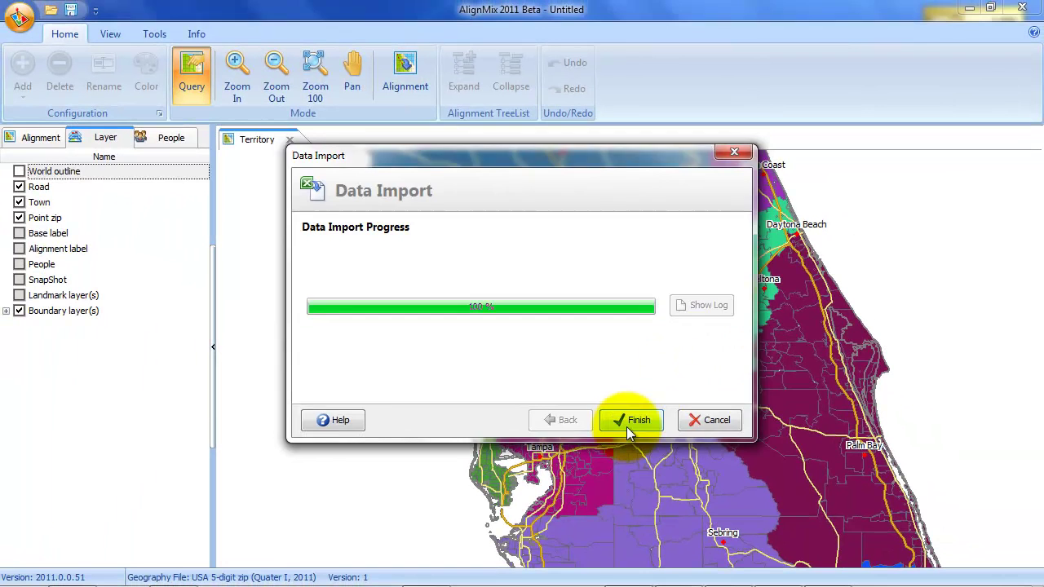
Close the finished import and, in Data Expert, tick Show In Tree View for Index198
left_click(703, 505)
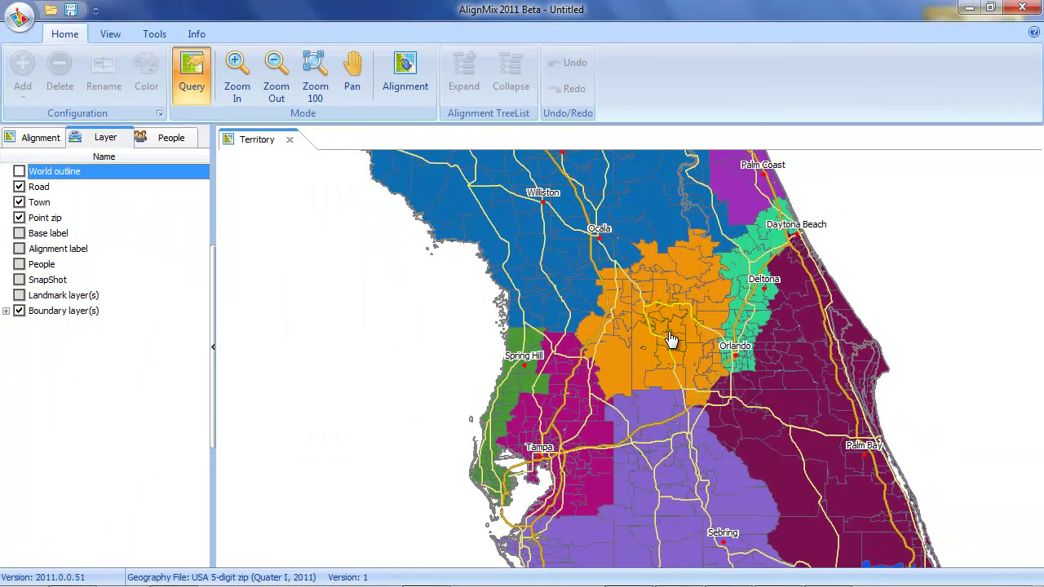
left_click(111, 35)
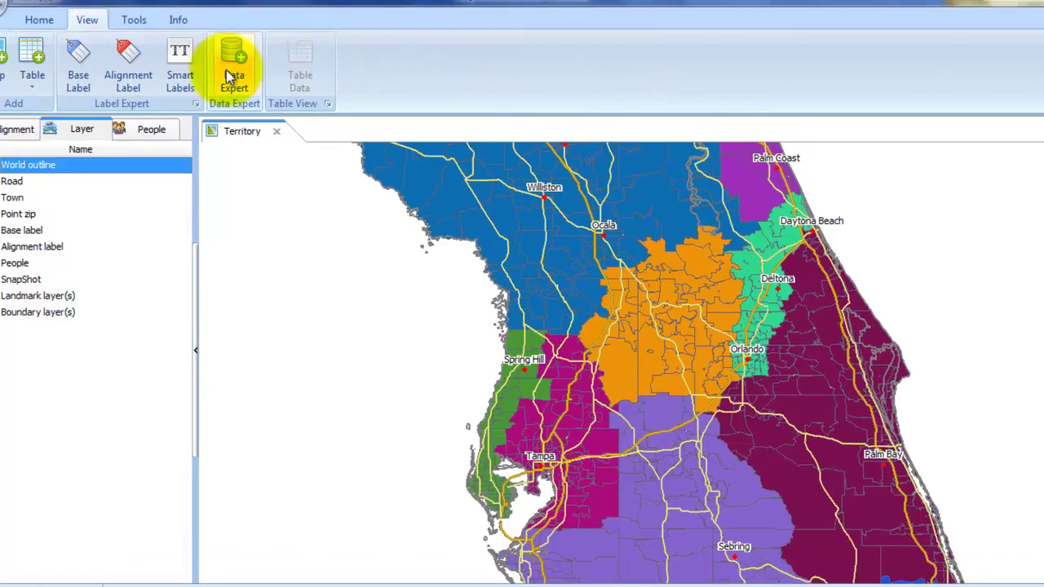
left_click(249, 73)
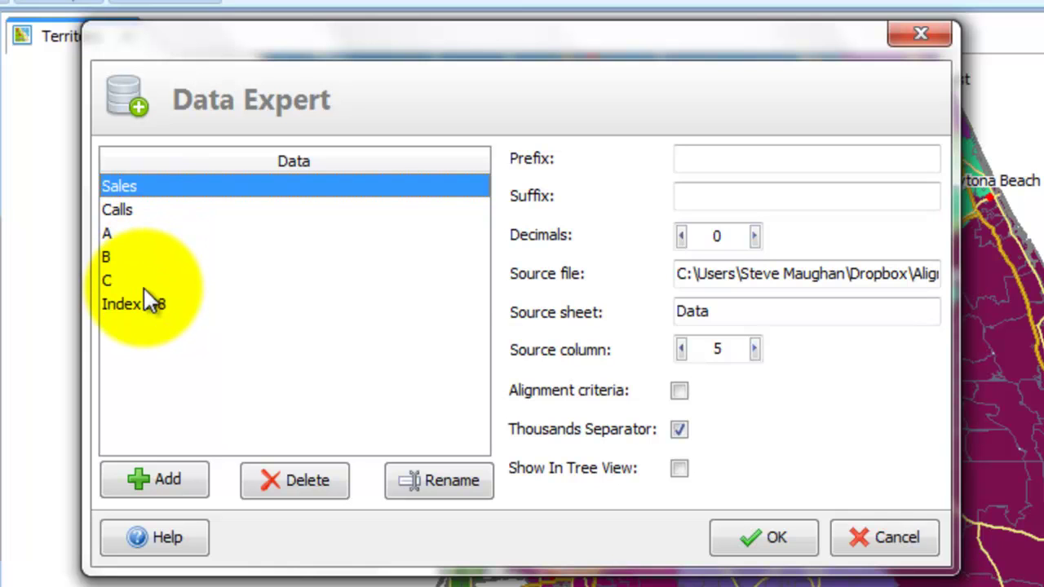
left_click(147, 303)
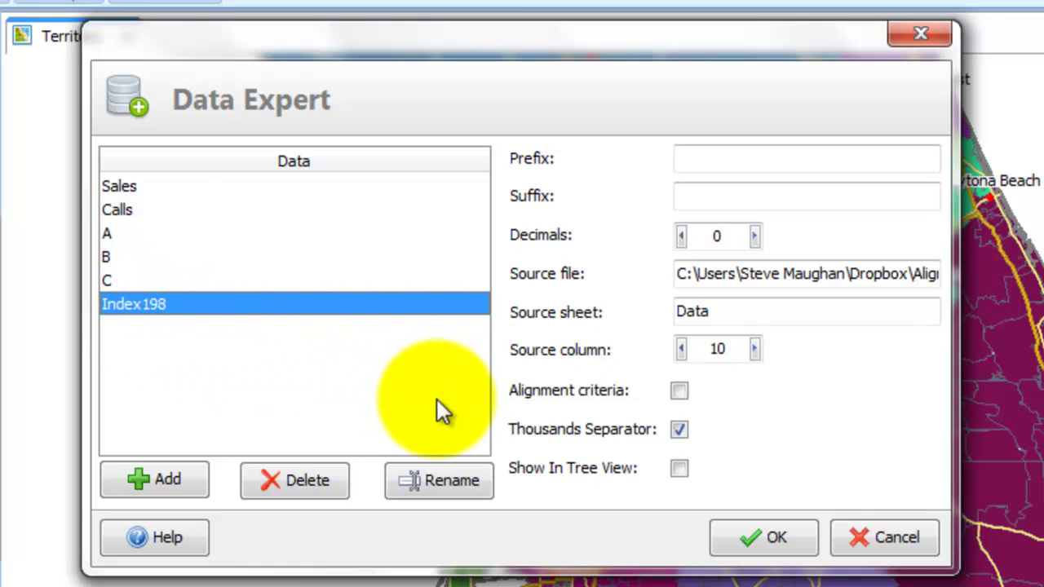
left_click(682, 473)
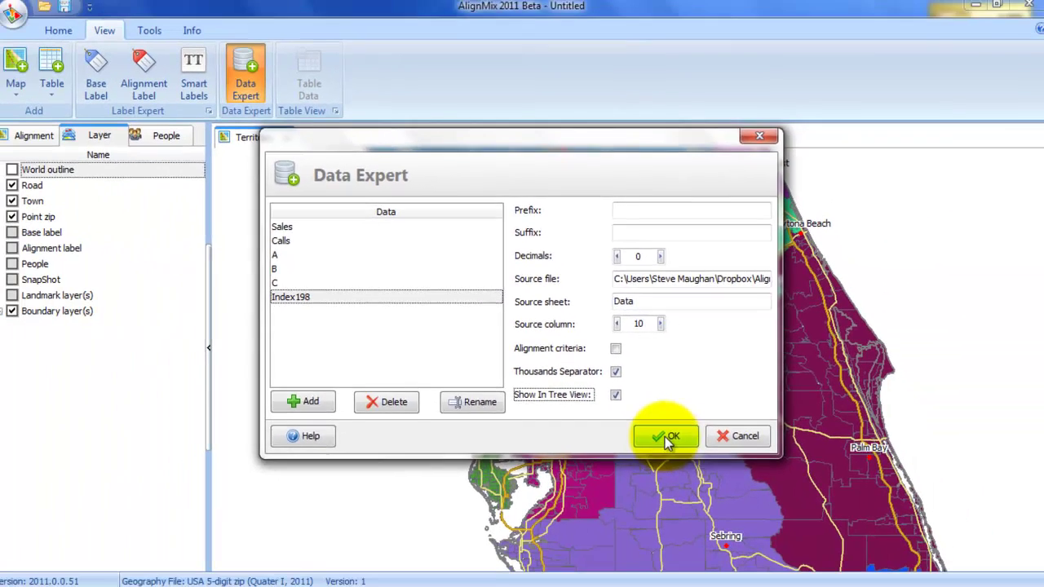
left_click(754, 537)
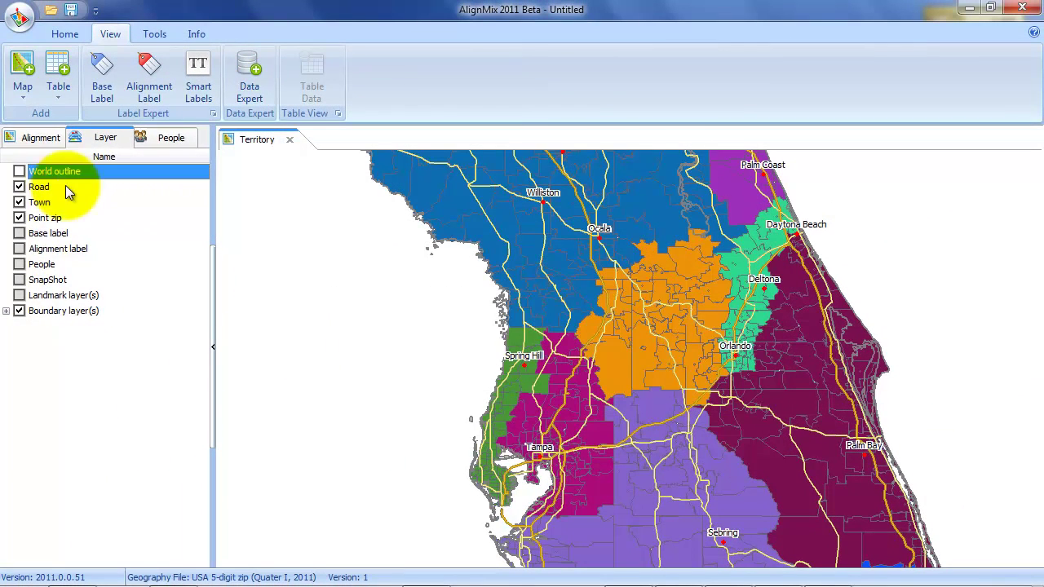
Expand the alignment tree from COUNTRY (198,000) through the unassigned district to territories like T30 (1,203)
left_click(35, 137)
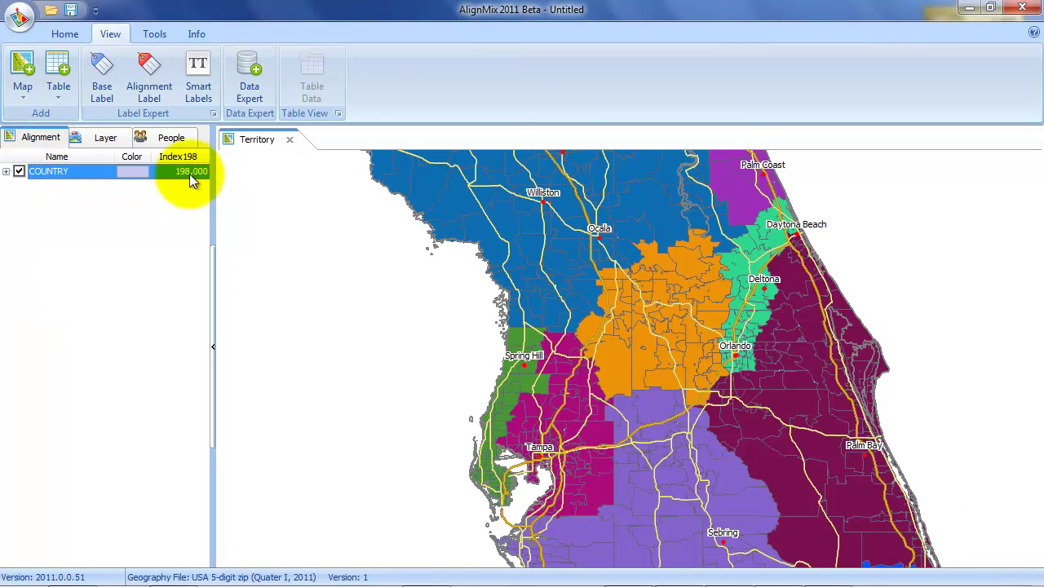
left_click(7, 171)
left_click(19, 187)
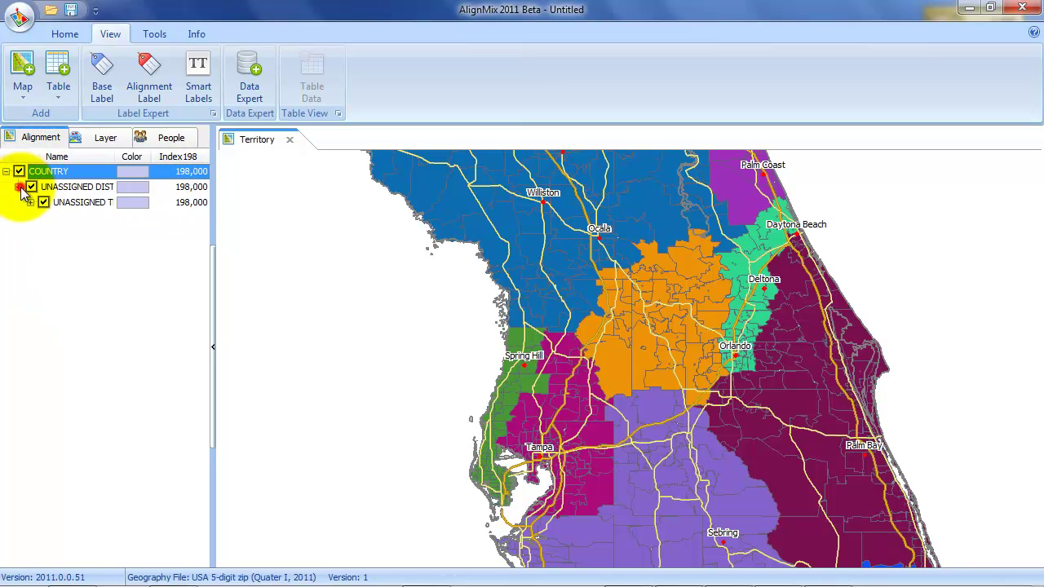
left_click(30, 202)
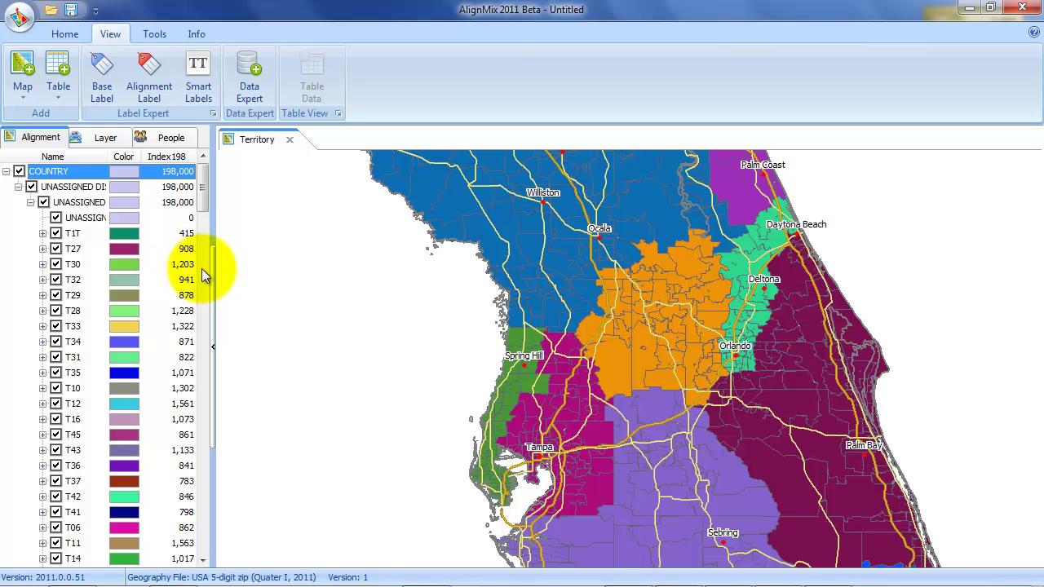
Add Index198 to the selected alignment labels so territories show totals like 422, 940 and 1,032
left_click(156, 78)
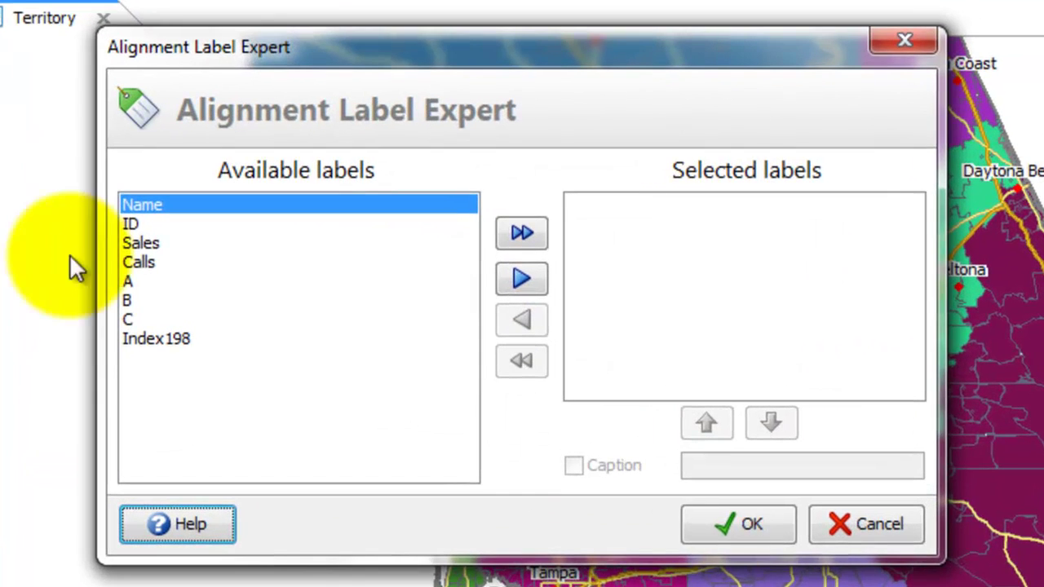
left_click(136, 341)
left_click(522, 281)
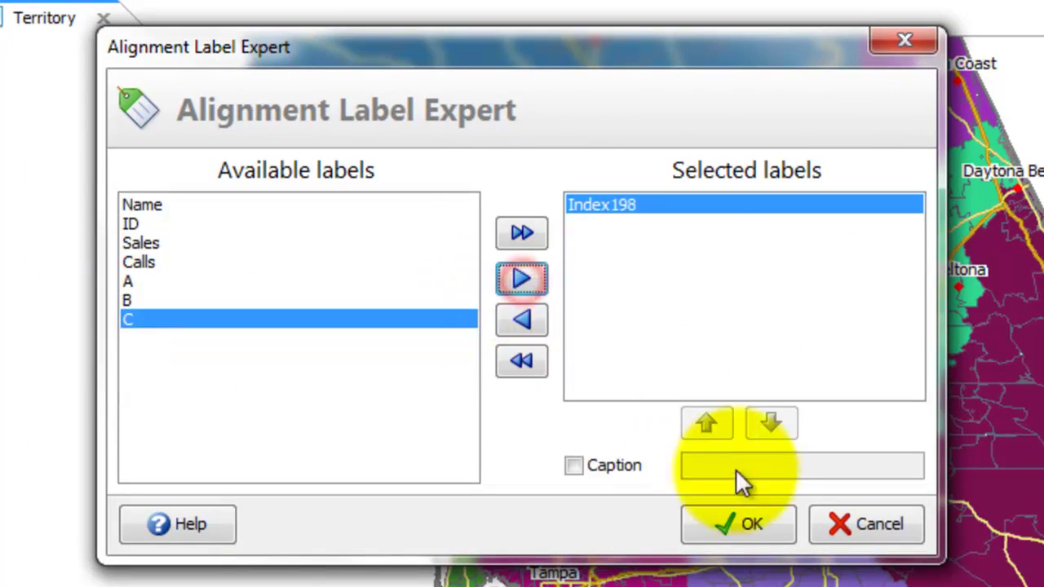
left_click(739, 526)
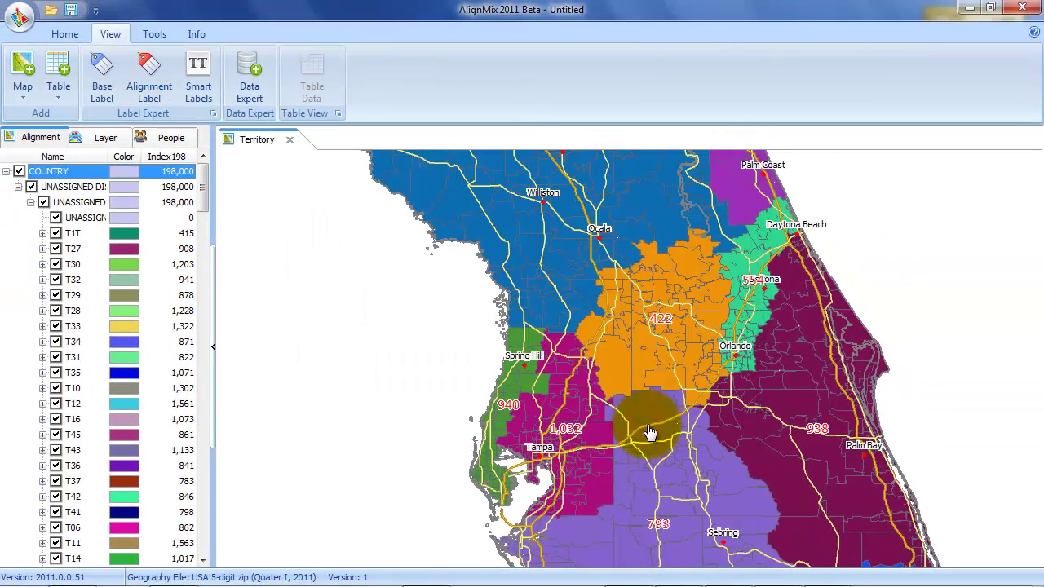